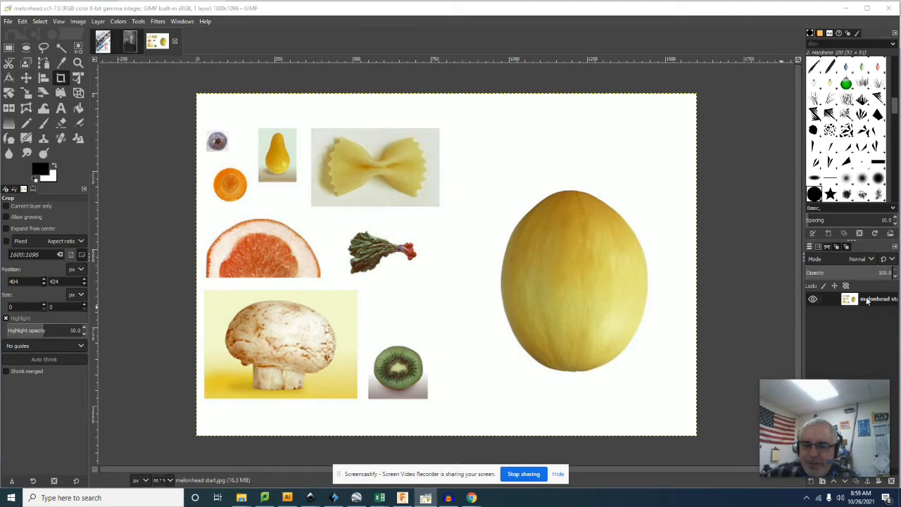
Duplicate the melonhead start layer and rename the copy as work.
{"action": "right_click", "coordinate": [867, 301]}
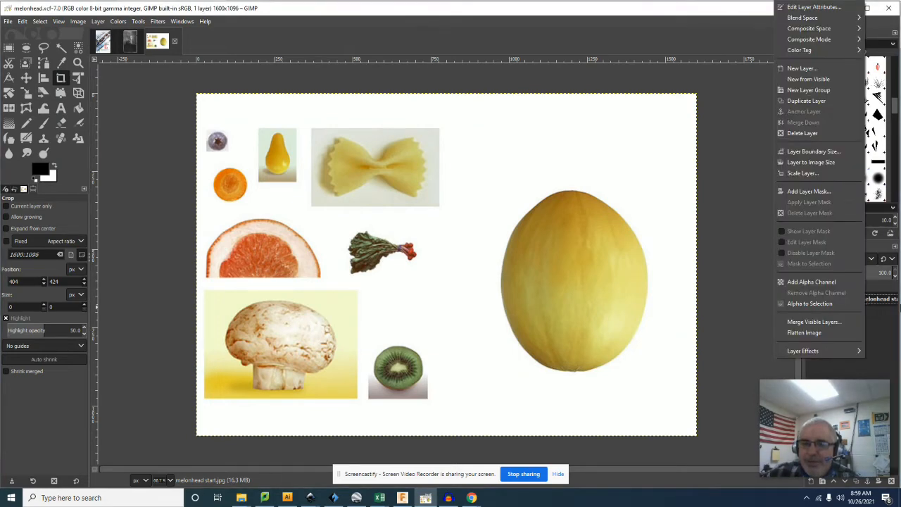
{"action": "left_click", "coordinate": [817, 101]}
{"action": "double_click", "coordinate": [878, 299]}
{"action": "type", "text": "wor"}
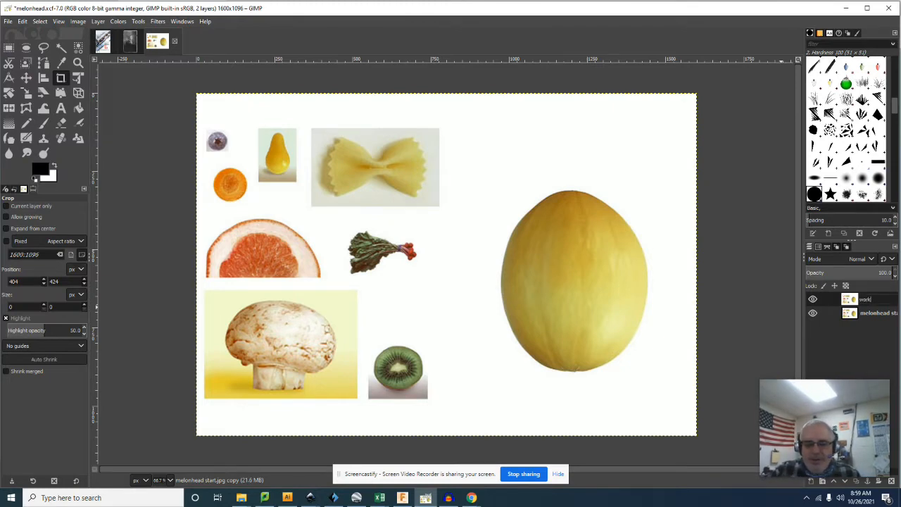
{"action": "type", "text": "k"}
{"action": "key", "text": "Return"}
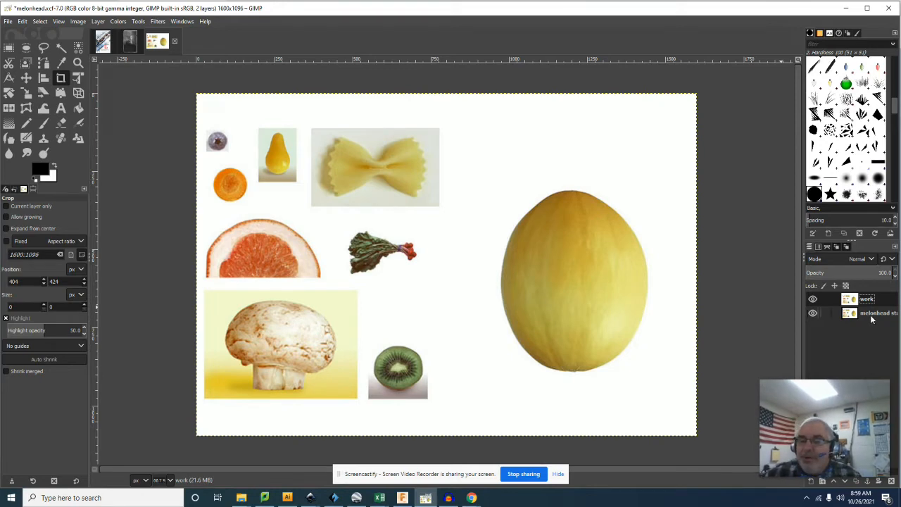
Hide the original melonhead start layer and make the work layer active.
{"action": "left_click", "coordinate": [871, 316]}
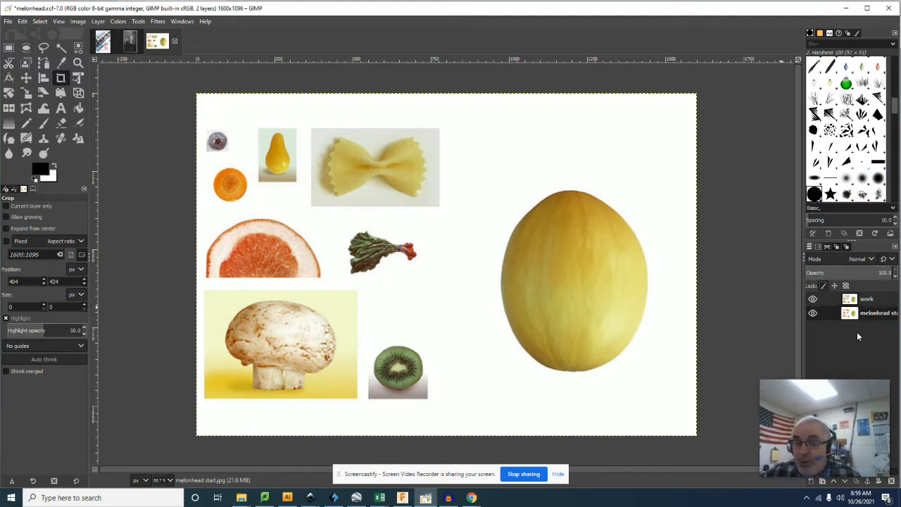
{"action": "left_click", "coordinate": [813, 313]}
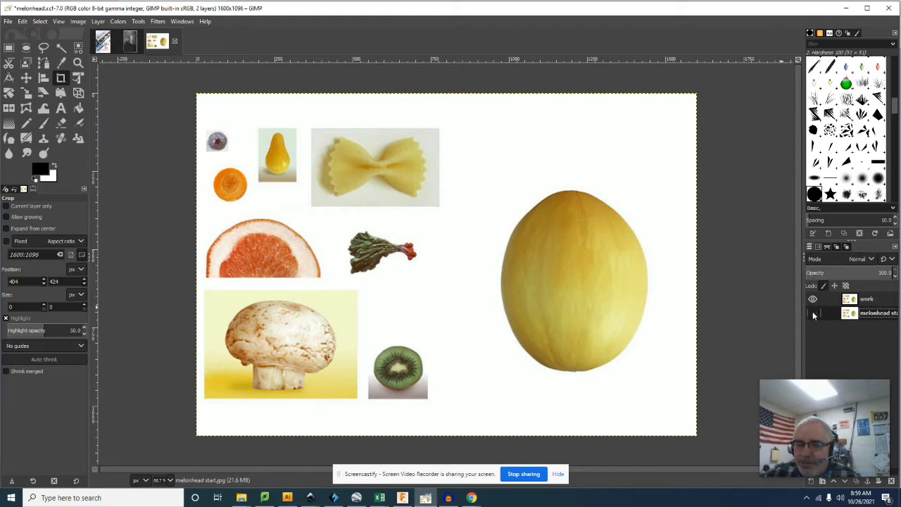
{"action": "left_click", "coordinate": [869, 299]}
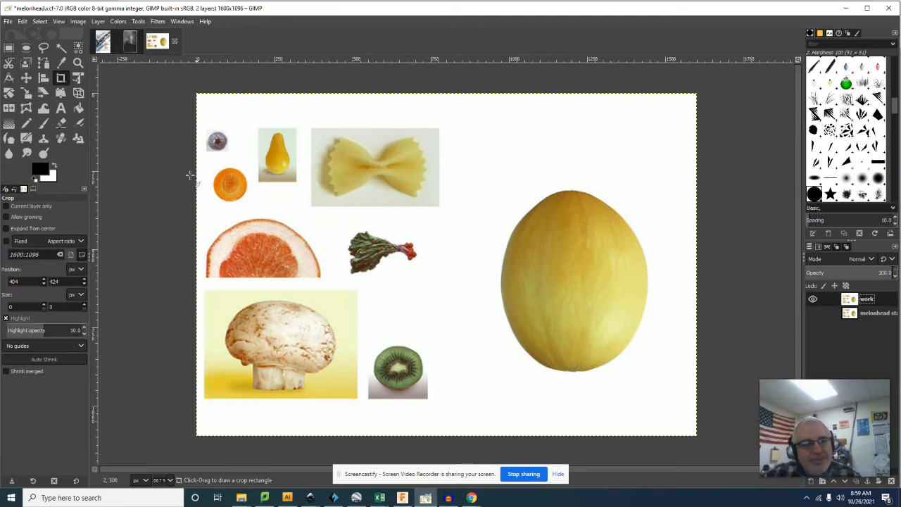
Select the blueberry with an elliptical selection of about 63 × 59 px fitted to its edges.
{"action": "scroll", "coordinate": [218, 334], "scroll_direction": "up", "scroll_amount": 2, "text": "ctrl"}
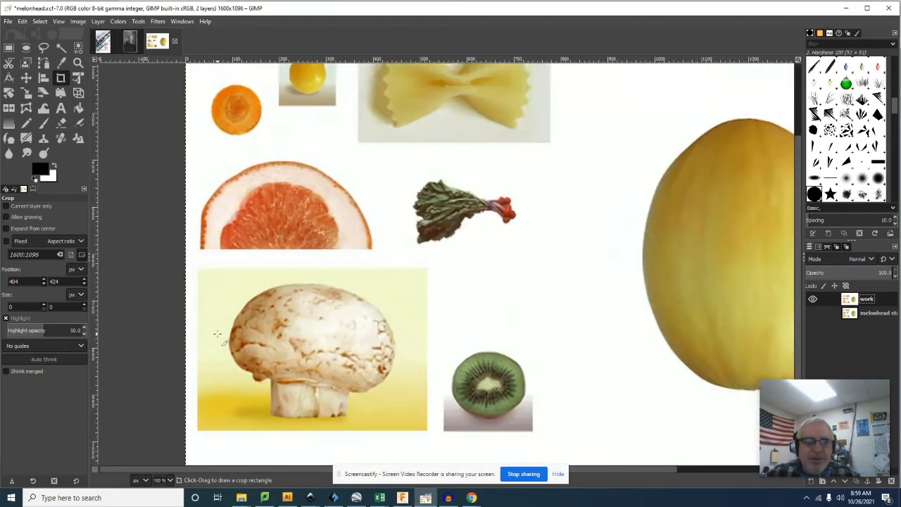
{"action": "scroll", "coordinate": [220, 309], "scroll_direction": "up", "scroll_amount": 3}
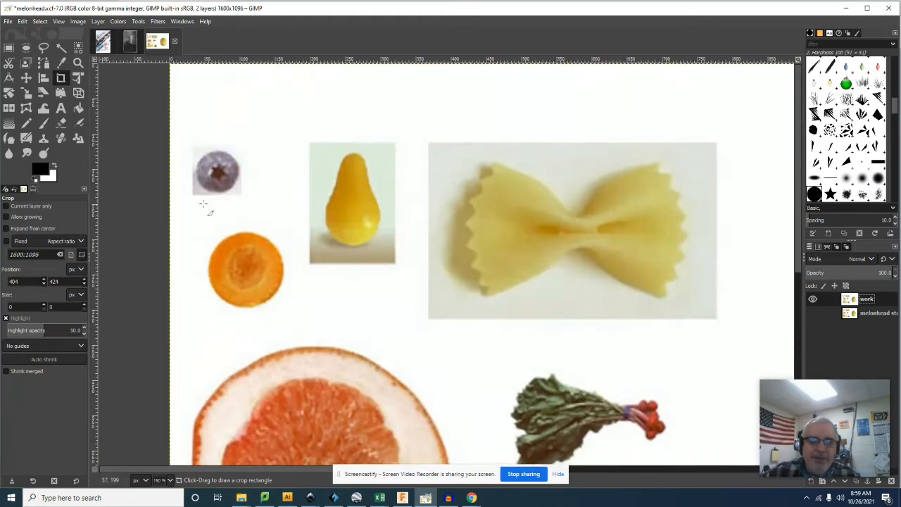
{"action": "left_click", "coordinate": [27, 48]}
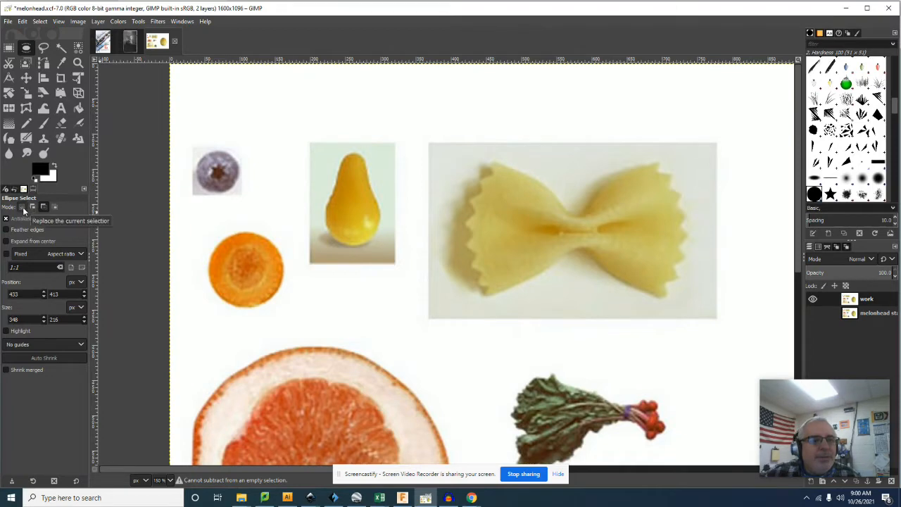
{"action": "left_click_drag", "start_coordinate": [200, 155], "coordinate": [251, 197]}
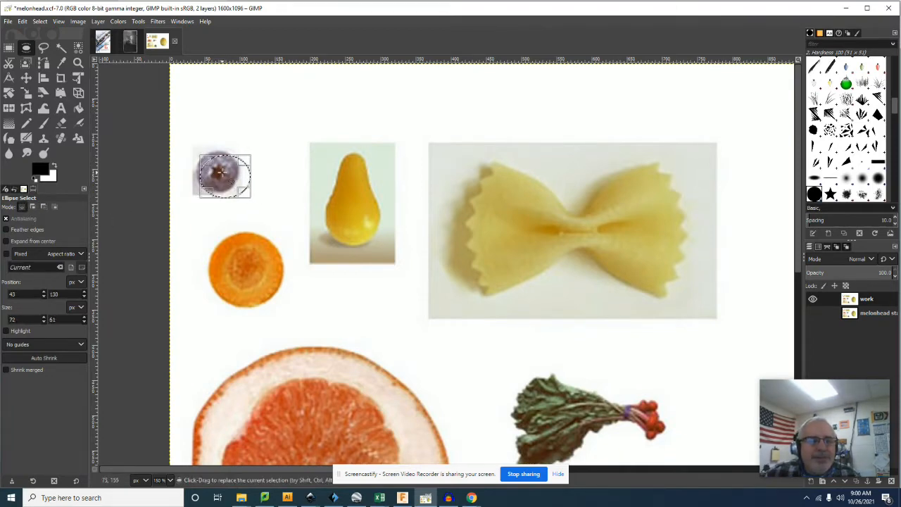
{"action": "left_click_drag", "start_coordinate": [212, 166], "coordinate": [246, 159]}
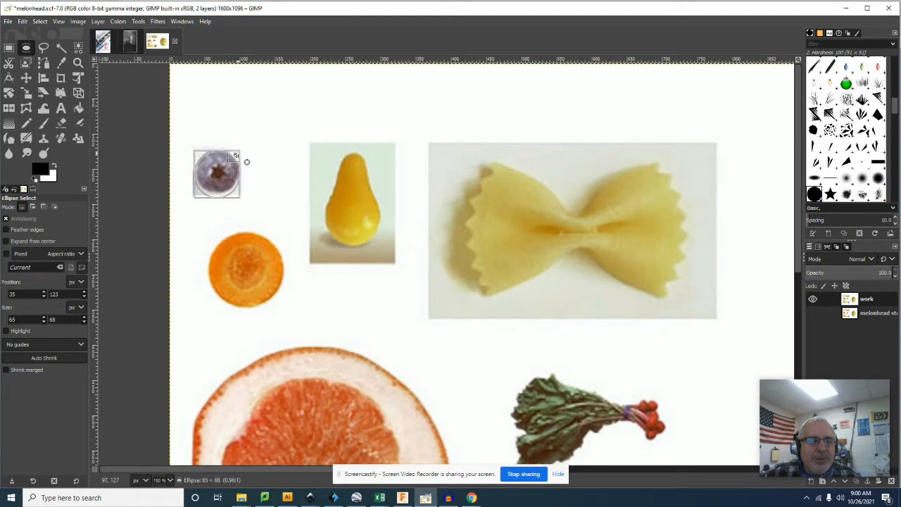
{"action": "left_click_drag", "start_coordinate": [209, 204], "coordinate": [211, 197]}
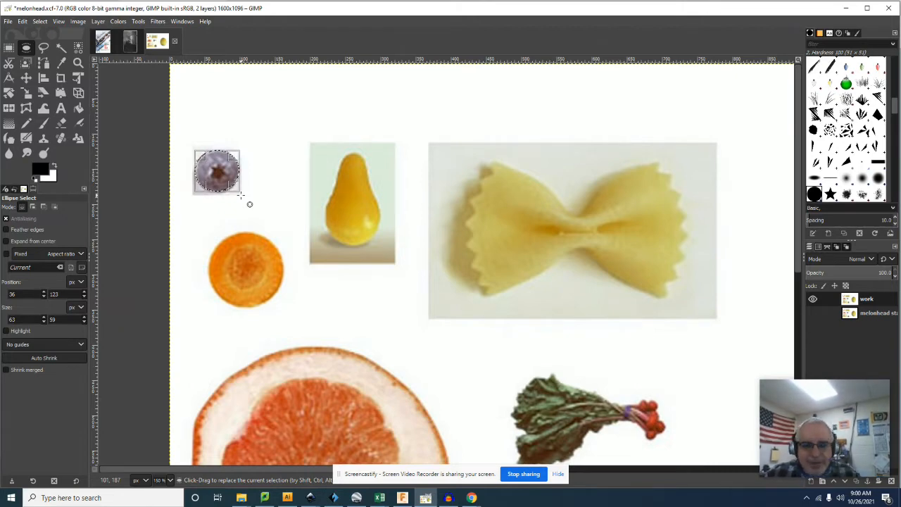
Copy the selected blueberry to a new layer and move it onto the centre of the carrot slice.
{"action": "key", "text": "ctrl"}
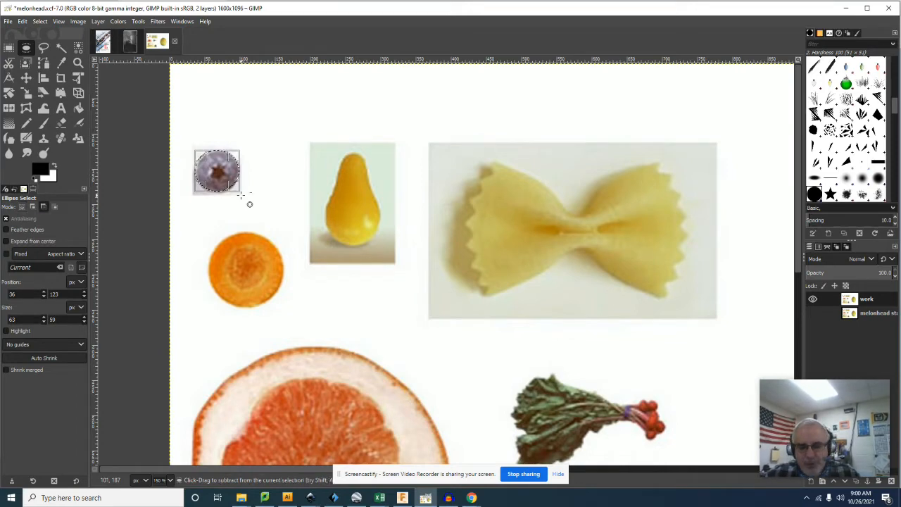
{"action": "key", "text": "ctrl+c"}
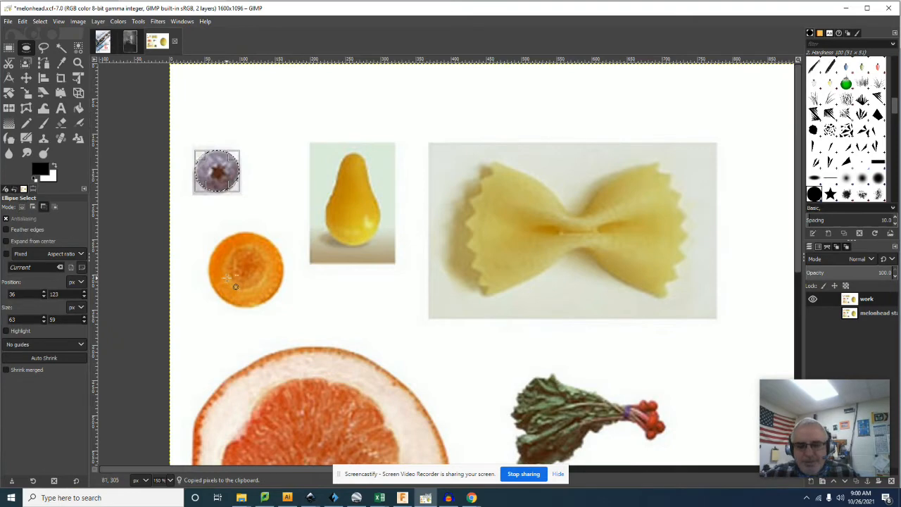
{"action": "key", "text": "ctrl+v"}
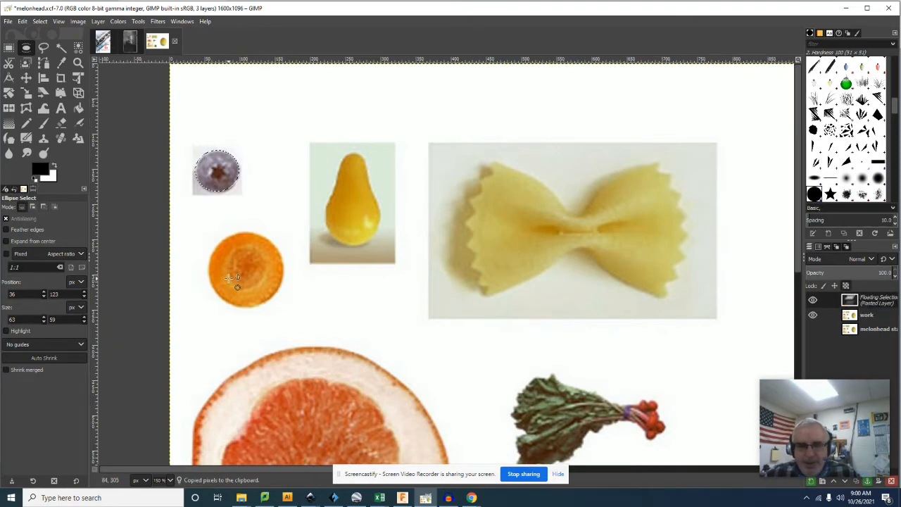
{"action": "right_click", "coordinate": [875, 304]}
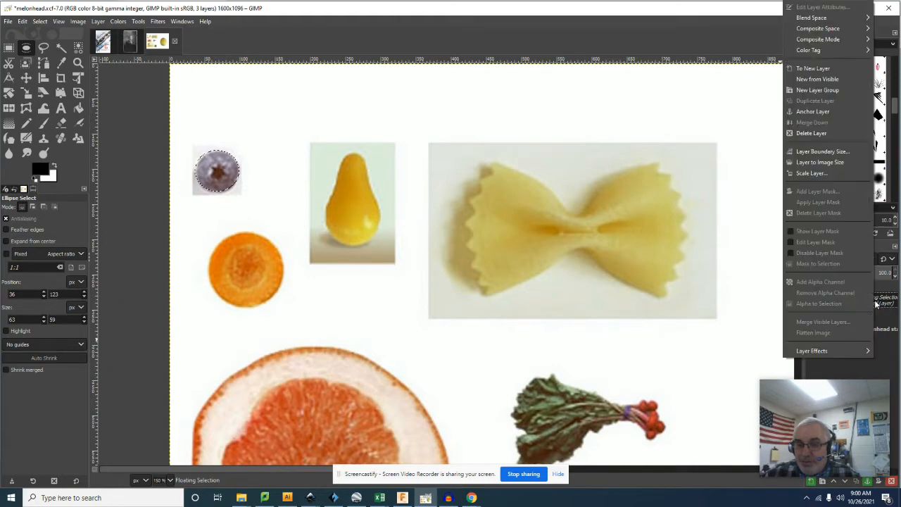
{"action": "left_click", "coordinate": [838, 68]}
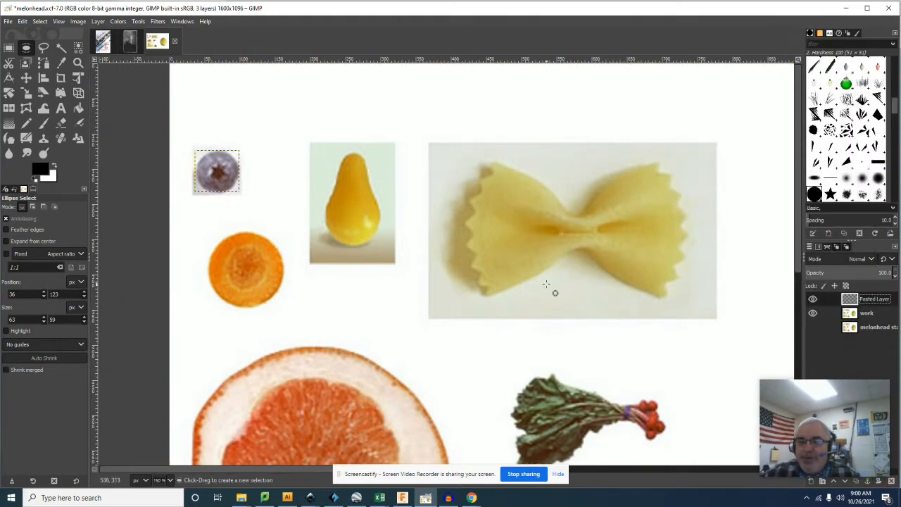
{"action": "left_click", "coordinate": [28, 78]}
{"action": "left_click_drag", "start_coordinate": [220, 178], "coordinate": [246, 272]}
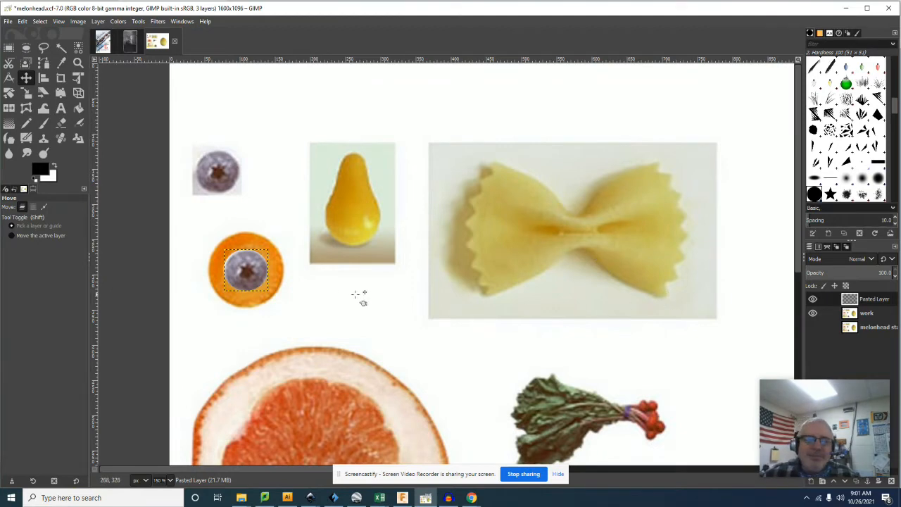
Fit an elliptical selection of about 107 × 104 px around the carrot slice with the blueberry on it.
{"action": "left_click", "coordinate": [25, 47]}
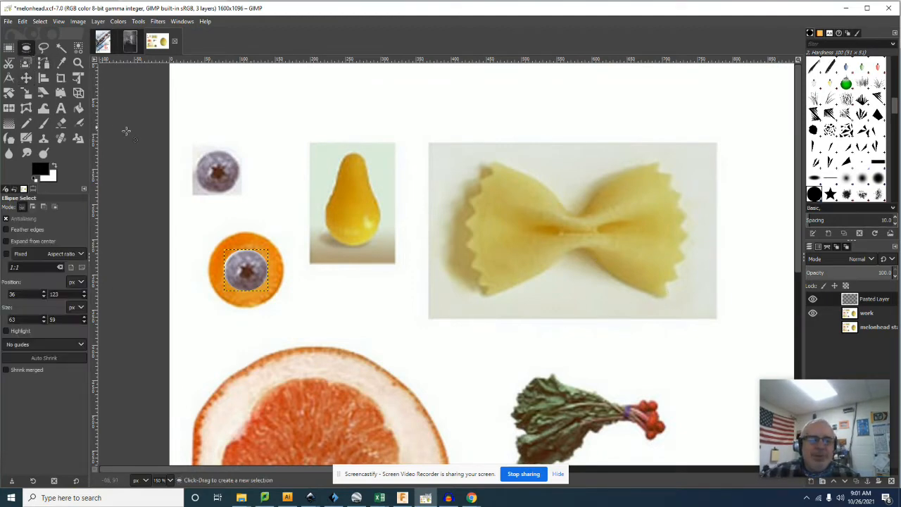
{"action": "left_click_drag", "start_coordinate": [214, 234], "coordinate": [284, 304]}
{"action": "left_click_drag", "start_coordinate": [224, 302], "coordinate": [219, 302]}
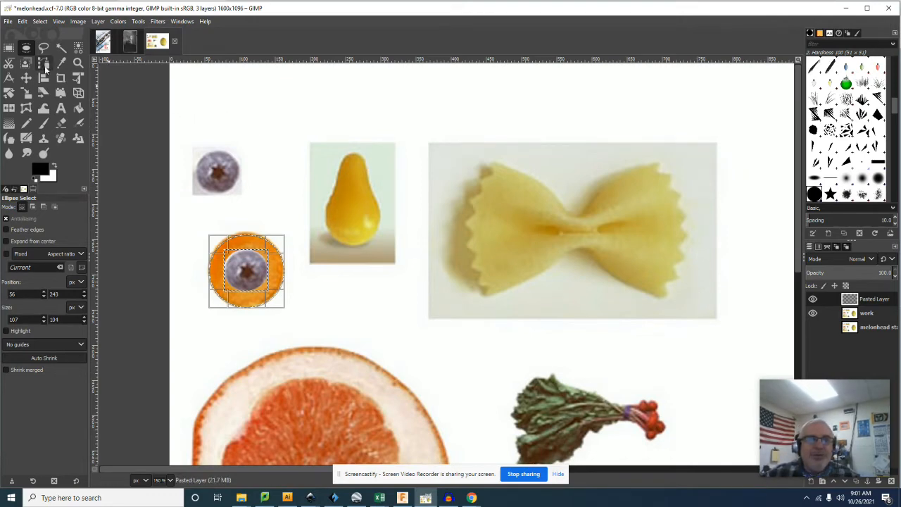
Copy the visible content of the carrot selection and paste it as a new layer.
{"action": "left_click", "coordinate": [22, 22]}
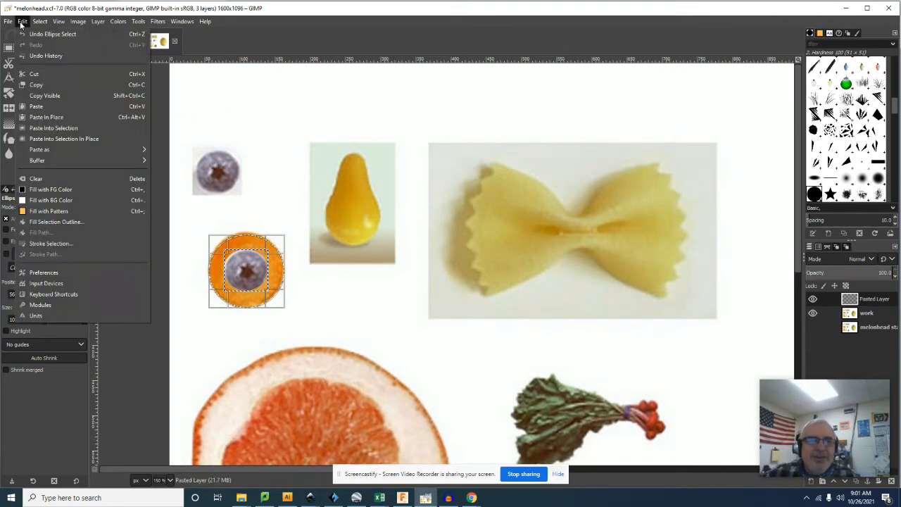
{"action": "left_click", "coordinate": [62, 95]}
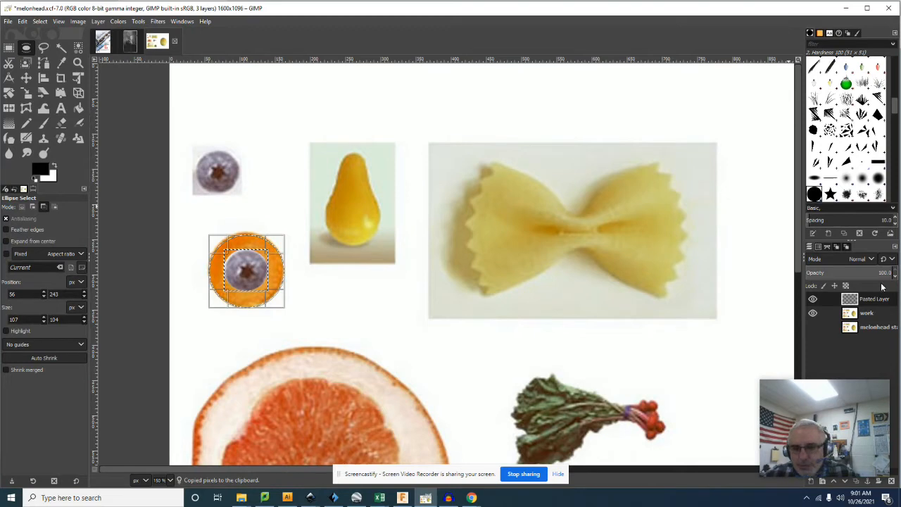
{"action": "key", "text": "ctrl+v"}
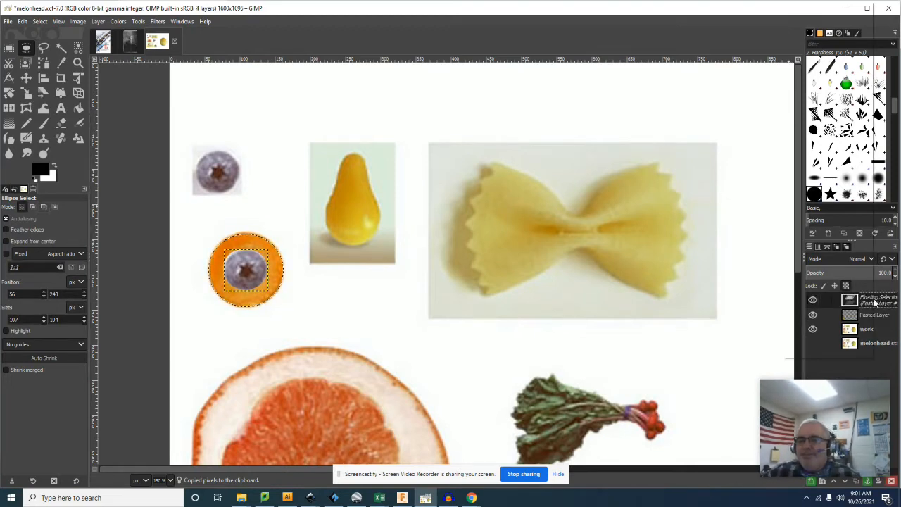
{"action": "right_click", "coordinate": [875, 301]}
{"action": "left_click", "coordinate": [834, 70]}
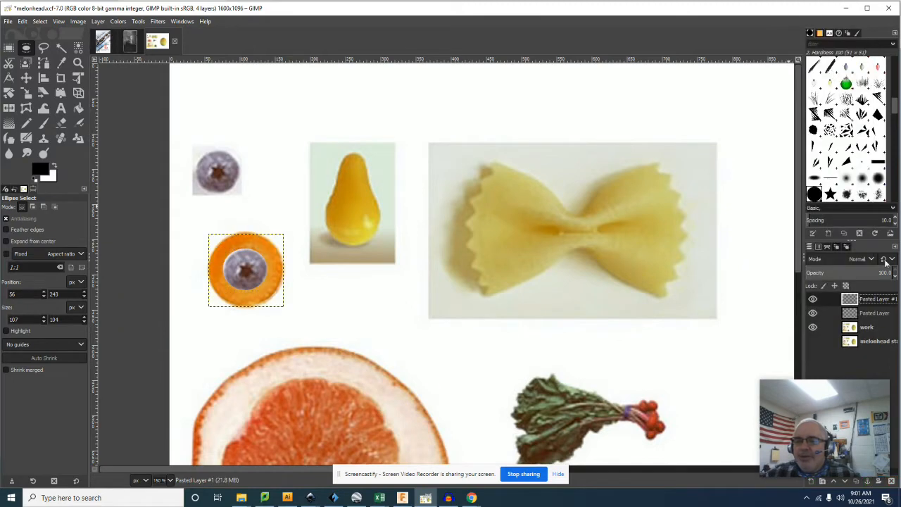
Merge the new carrot layer down into the blueberry layer and toggle the merged layer's visibility to check it.
{"action": "right_click", "coordinate": [877, 306]}
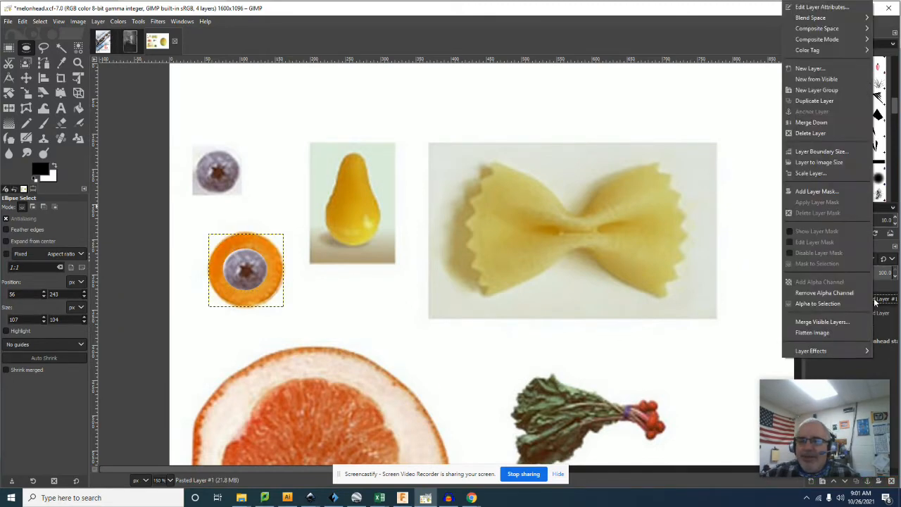
{"action": "left_click", "coordinate": [811, 122]}
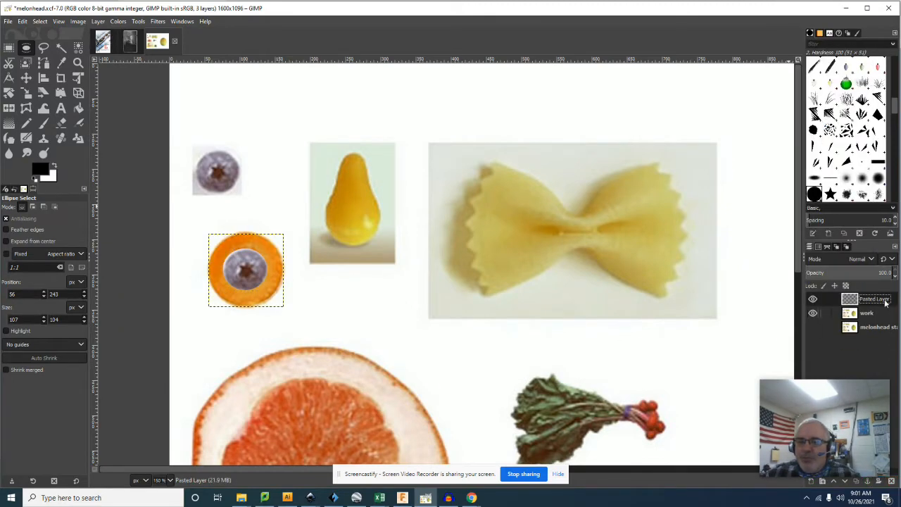
{"action": "left_click", "coordinate": [813, 299]}
{"action": "left_click", "coordinate": [813, 299]}
{"action": "left_click", "coordinate": [813, 299]}
{"action": "left_click", "coordinate": [814, 299]}
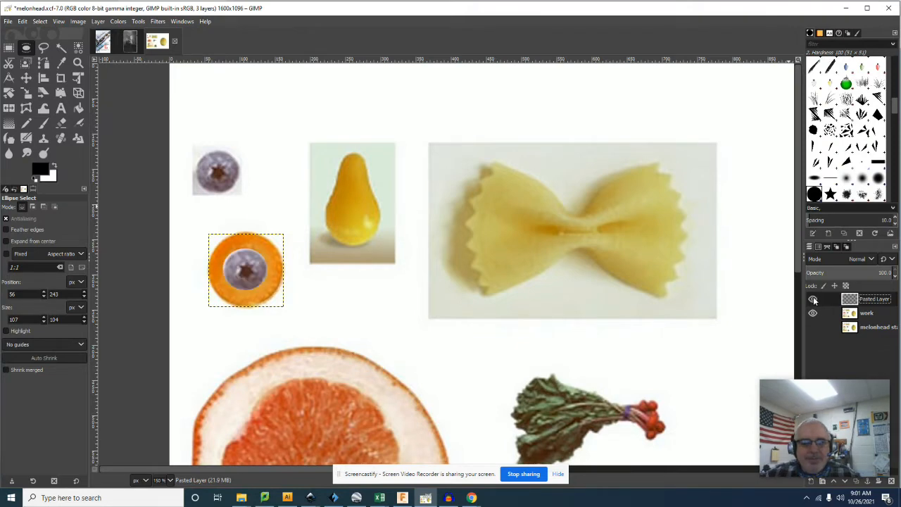
Move the merged carrot and blueberry off the original slice to above the bow-tie pasta, and rename its layer as eye.
{"action": "left_click", "coordinate": [26, 78]}
{"action": "left_click_drag", "start_coordinate": [255, 262], "coordinate": [482, 118]}
{"action": "left_click", "coordinate": [814, 299]}
{"action": "left_click", "coordinate": [813, 299]}
{"action": "double_click", "coordinate": [872, 299]}
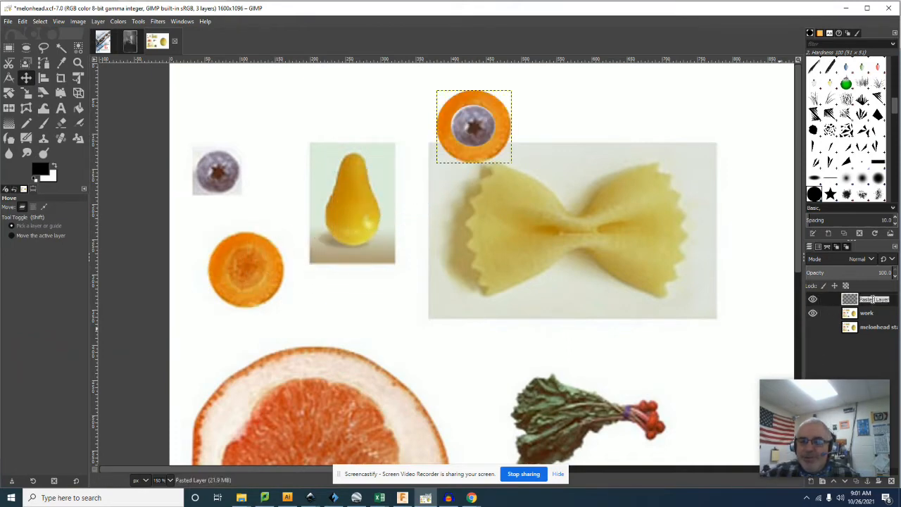
{"action": "type", "text": "eye"}
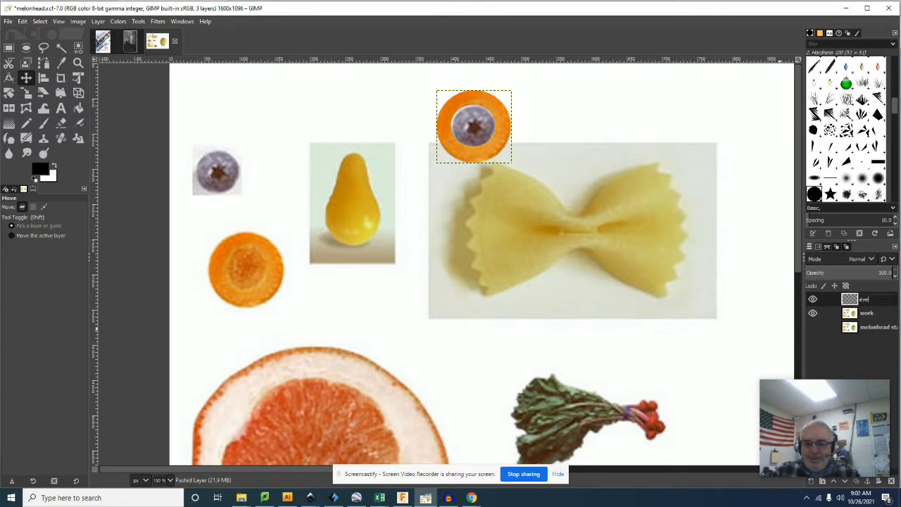
{"action": "key", "text": "Return"}
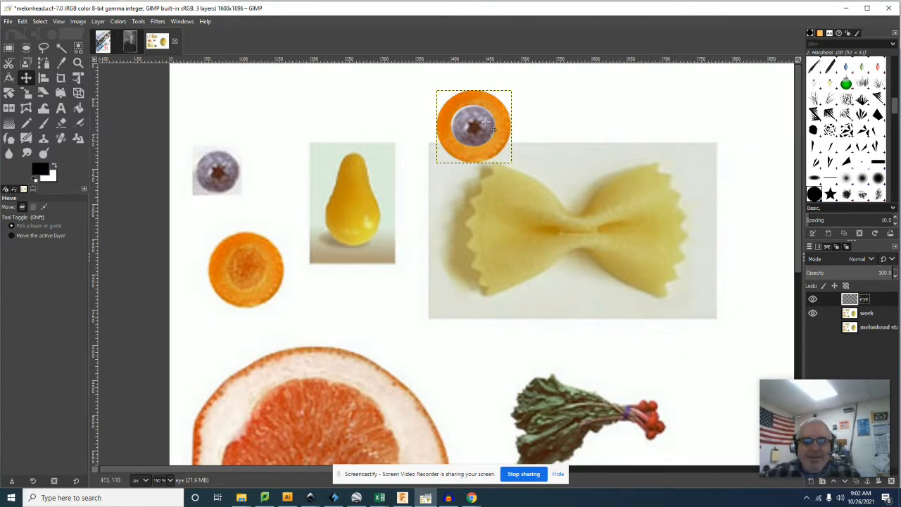
Move the eye onto the upper left part of the melon.
{"action": "left_click_drag", "start_coordinate": [495, 128], "coordinate": [739, 151]}
{"action": "left_click_drag", "start_coordinate": [240, 466], "coordinate": [434, 464]}
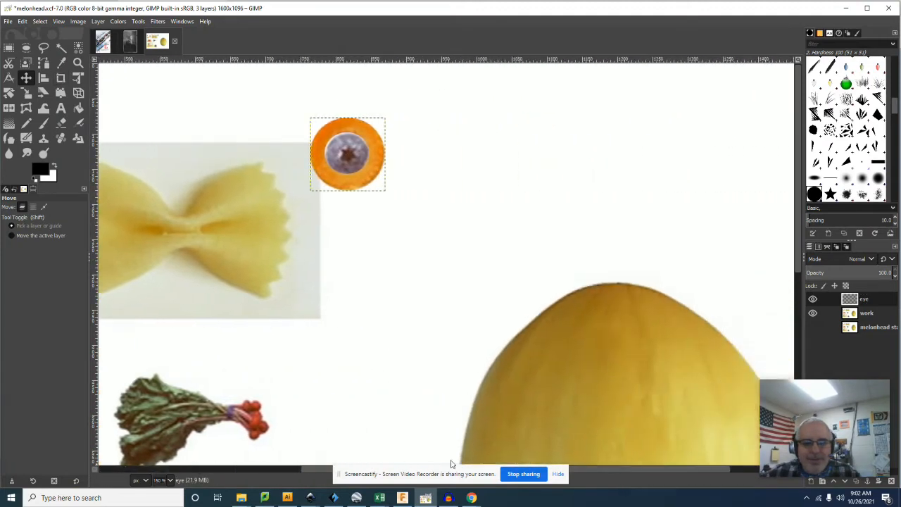
{"action": "left_click_drag", "start_coordinate": [288, 155], "coordinate": [487, 407]}
{"action": "scroll", "coordinate": [553, 378], "scroll_direction": "down", "scroll_amount": 3}
{"action": "scroll", "coordinate": [553, 373], "scroll_direction": "down", "scroll_amount": 3}
Duplicate the eye layer and move the copy straight across to the right side of the melon as the second eye.
{"action": "right_click", "coordinate": [865, 296]}
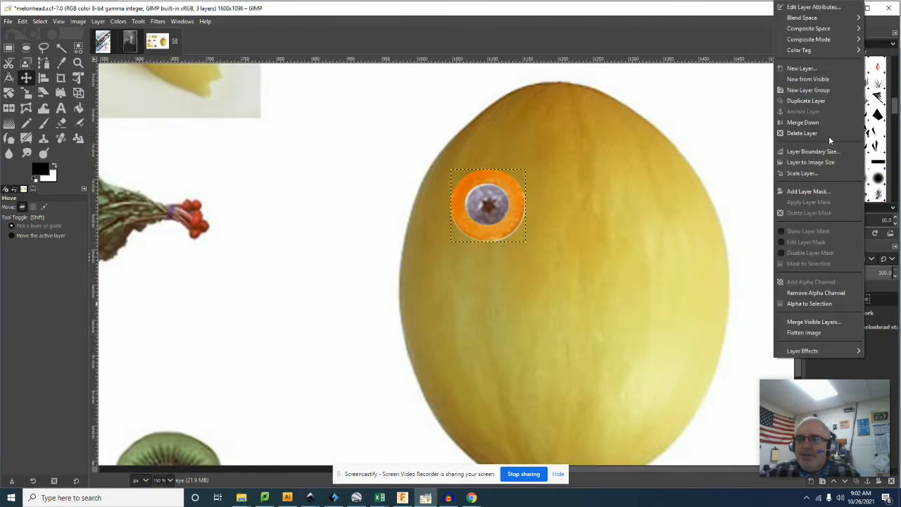
{"action": "left_click", "coordinate": [819, 102]}
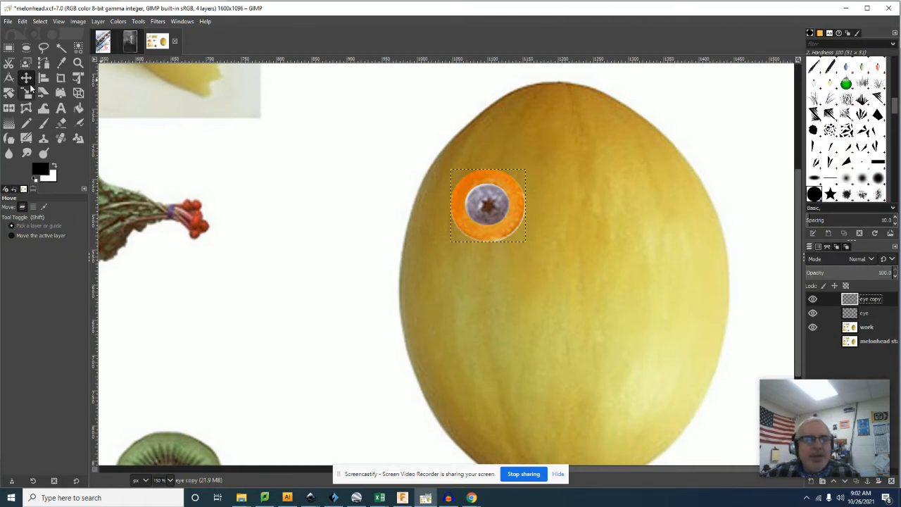
{"action": "left_click_drag", "start_coordinate": [496, 206], "coordinate": [636, 206]}
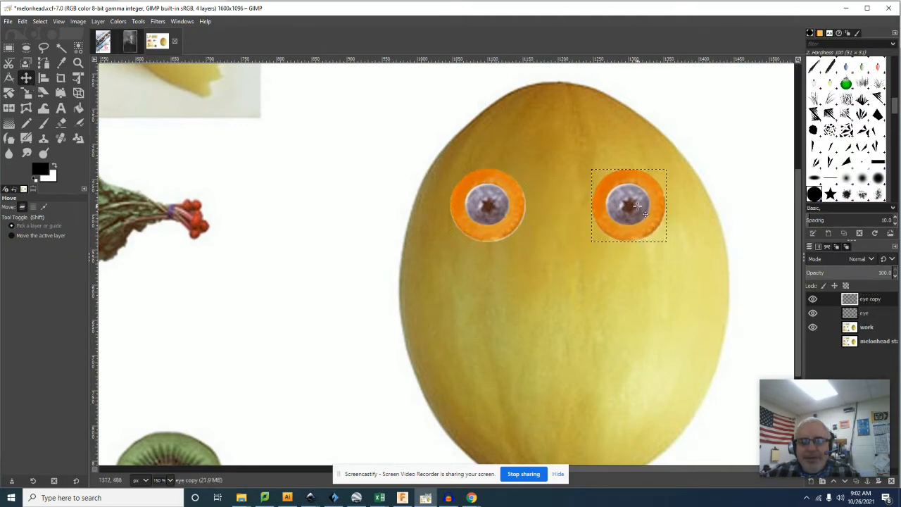
Merge the eye copy layer down into the eye layer and rename the merged layer as eyes.
{"action": "right_click", "coordinate": [873, 300]}
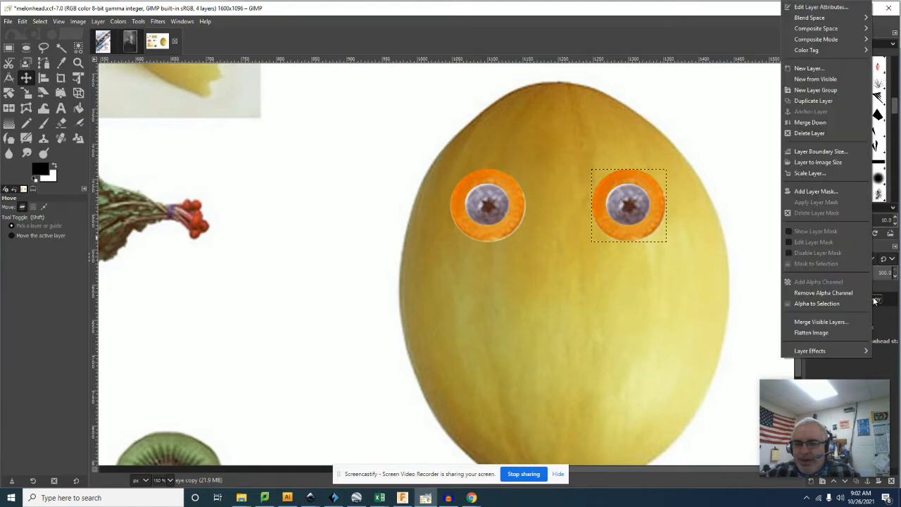
{"action": "left_click", "coordinate": [824, 122]}
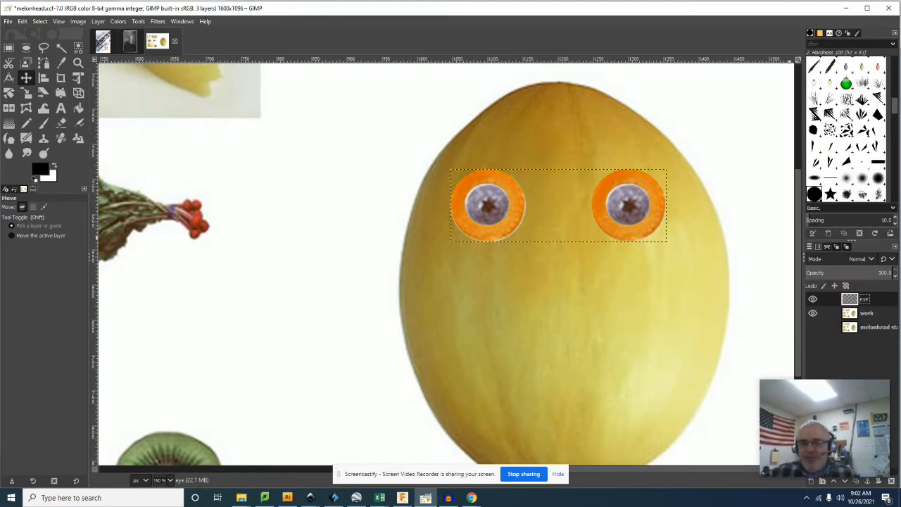
{"action": "double_click", "coordinate": [866, 299]}
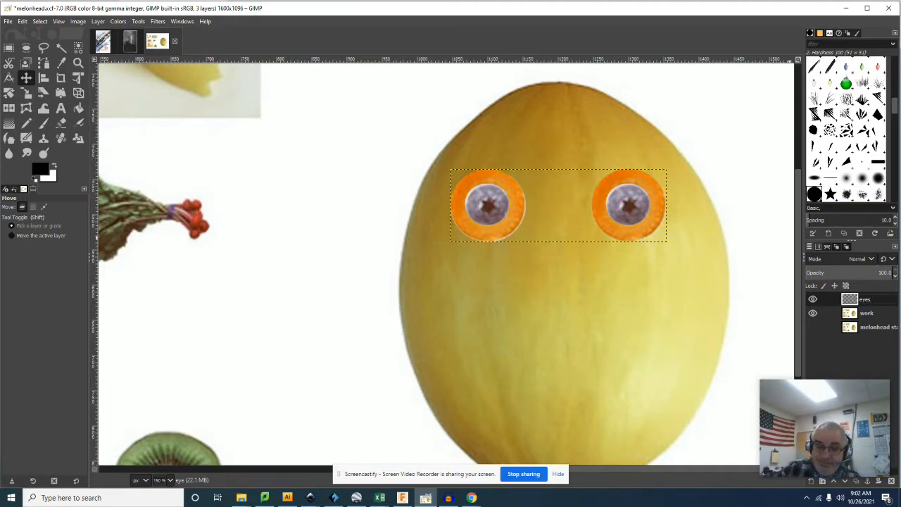
On the work layer, fuzzy-select the whole yellow pear-shaped gourd, starting a new selection and adding its remaining shaded and highlighted areas.
{"action": "left_click", "coordinate": [871, 316]}
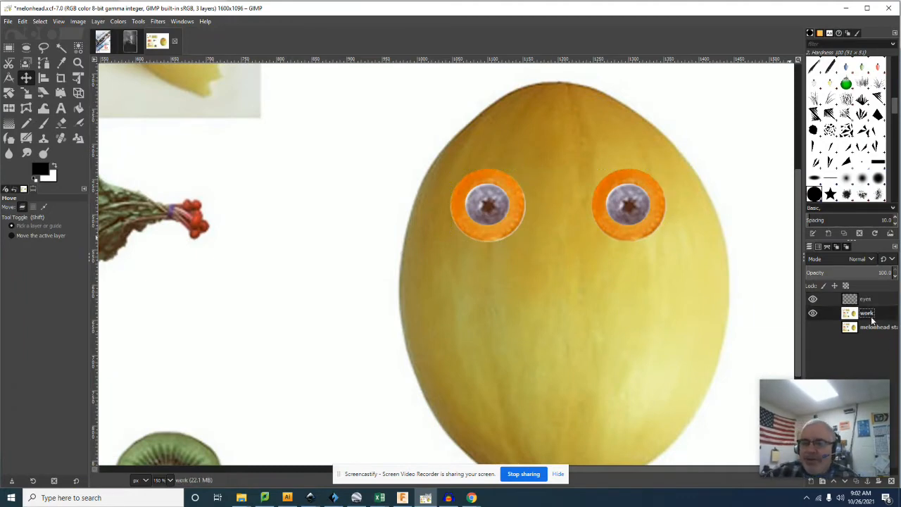
{"action": "left_click_drag", "start_coordinate": [608, 471], "coordinate": [341, 460]}
{"action": "scroll", "coordinate": [382, 345], "scroll_direction": "up", "scroll_amount": 5}
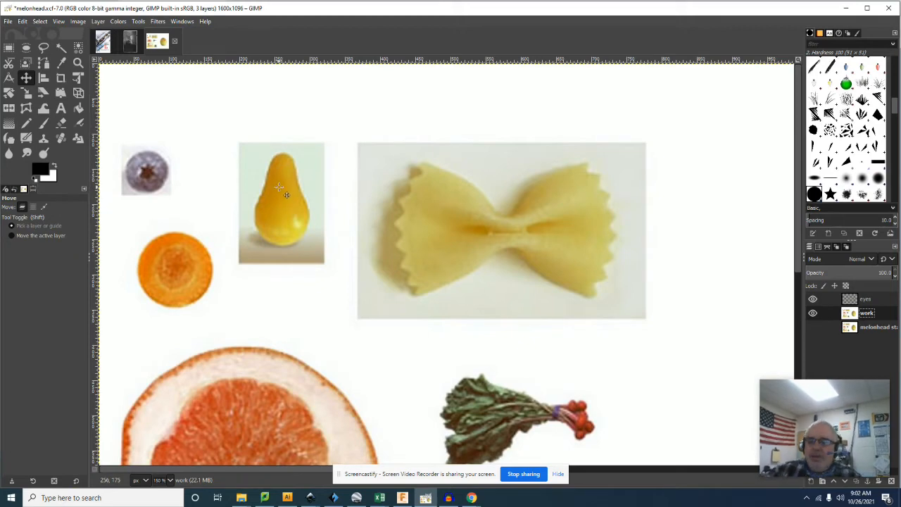
{"action": "left_click", "coordinate": [62, 51]}
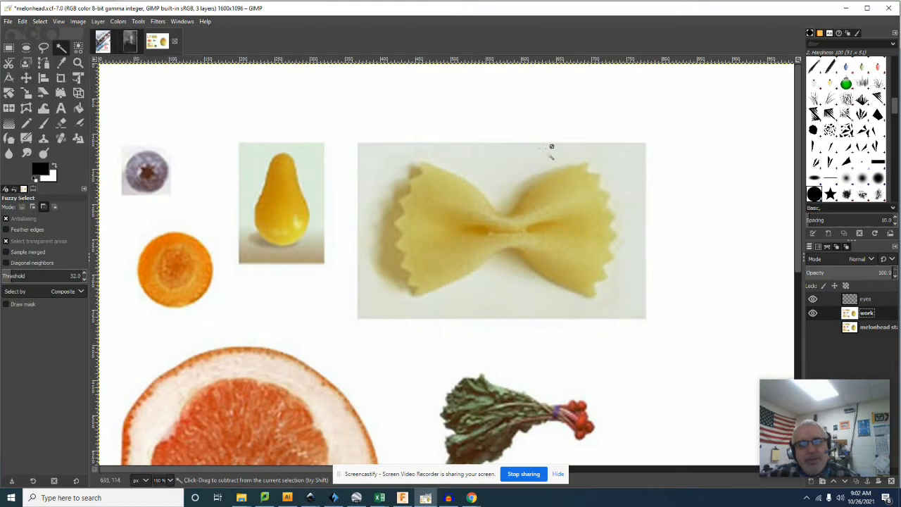
{"action": "left_click", "coordinate": [24, 209]}
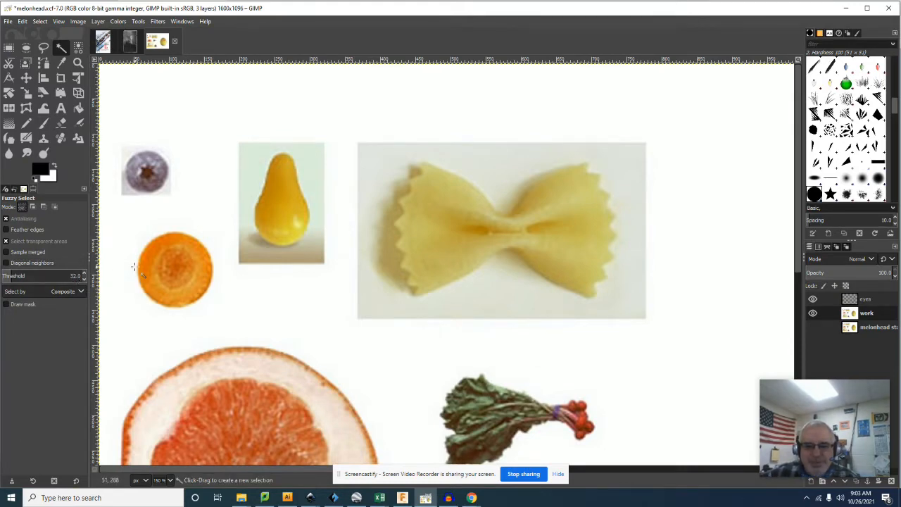
{"action": "left_click", "coordinate": [291, 217]}
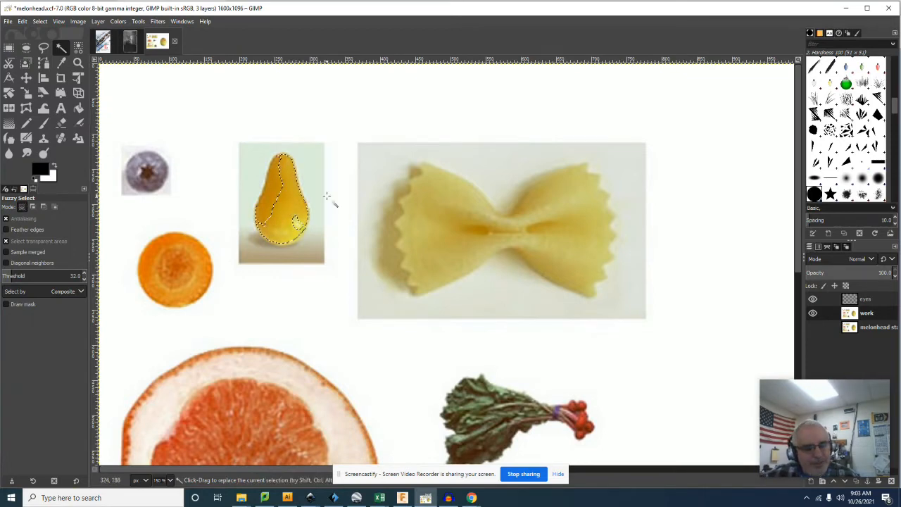
{"action": "key", "text": "shift"}
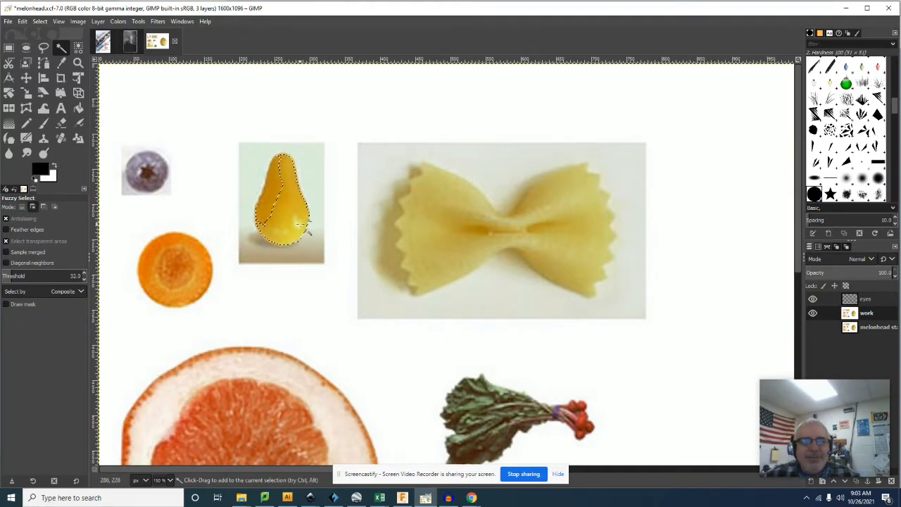
{"action": "left_click", "coordinate": [275, 193], "text": "shift"}
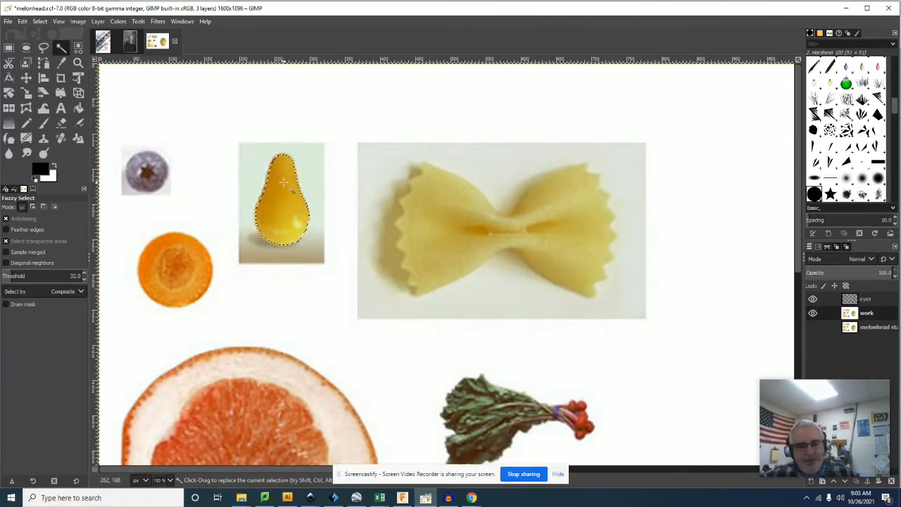
Copy the selected gourd, paste it onto a new layer and name that layer nose.
{"action": "key", "text": "ctrl+c"}
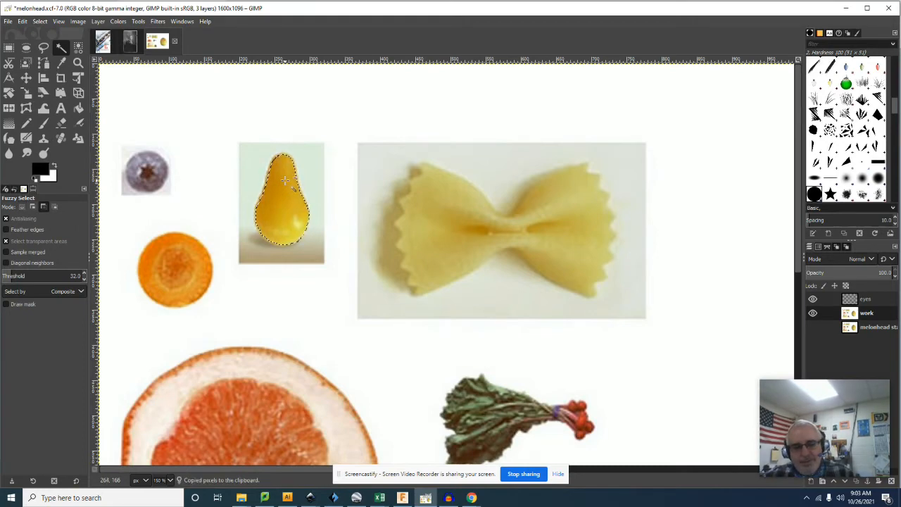
{"action": "key", "text": "ctrl+v"}
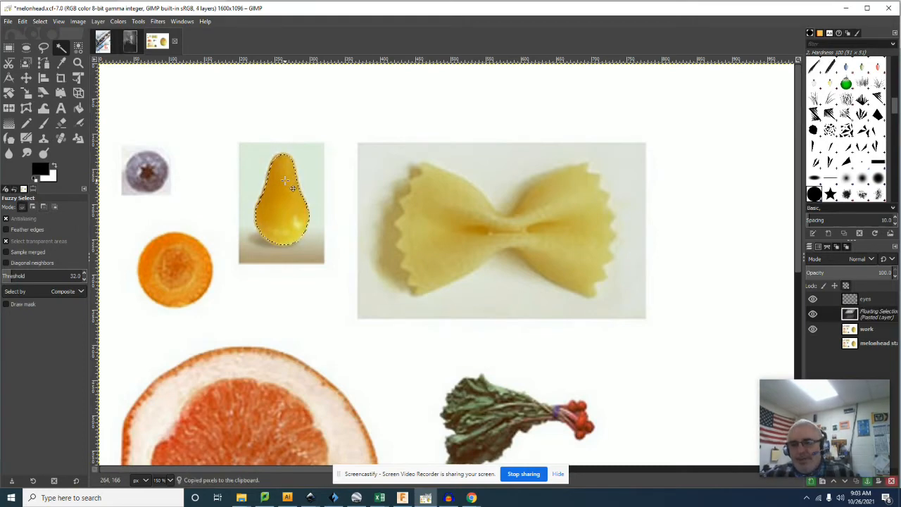
{"action": "right_click", "coordinate": [880, 318]}
{"action": "left_click", "coordinate": [837, 68]}
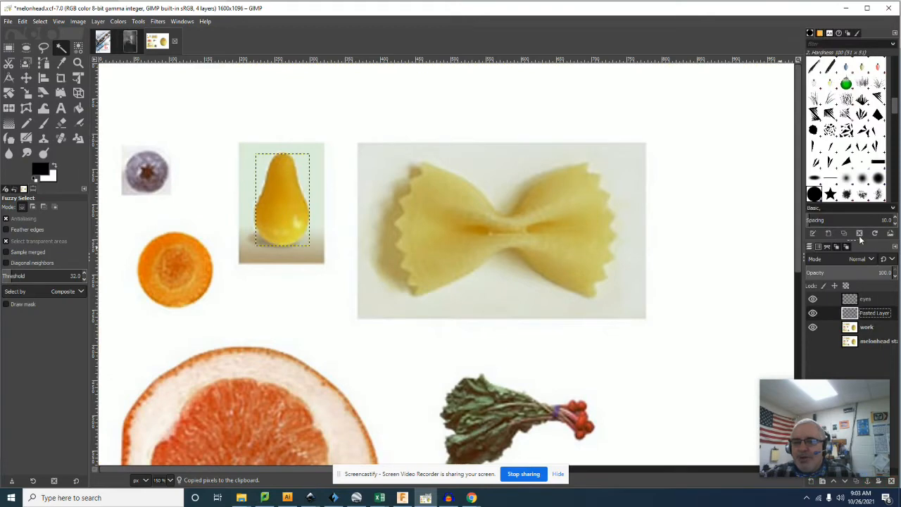
{"action": "type", "text": "nose"}
{"action": "key", "text": "Return"}
Move the nose across the image onto the melon, centred just below the two eyes.
{"action": "key", "text": "m"}
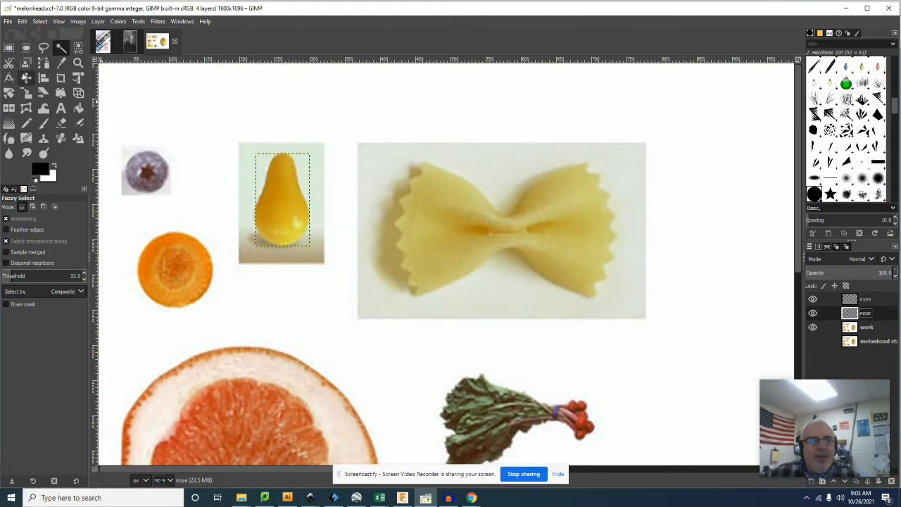
{"action": "left_click_drag", "start_coordinate": [278, 213], "coordinate": [764, 303]}
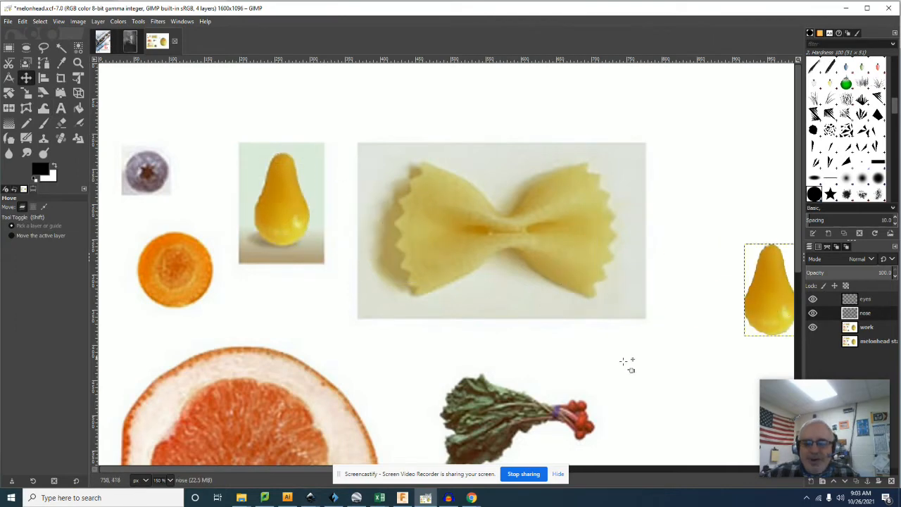
{"action": "left_click_drag", "start_coordinate": [296, 470], "coordinate": [494, 454]}
{"action": "scroll", "coordinate": [492, 373], "scroll_direction": "down", "scroll_amount": 5}
{"action": "left_click_drag", "start_coordinate": [446, 106], "coordinate": [624, 306]}
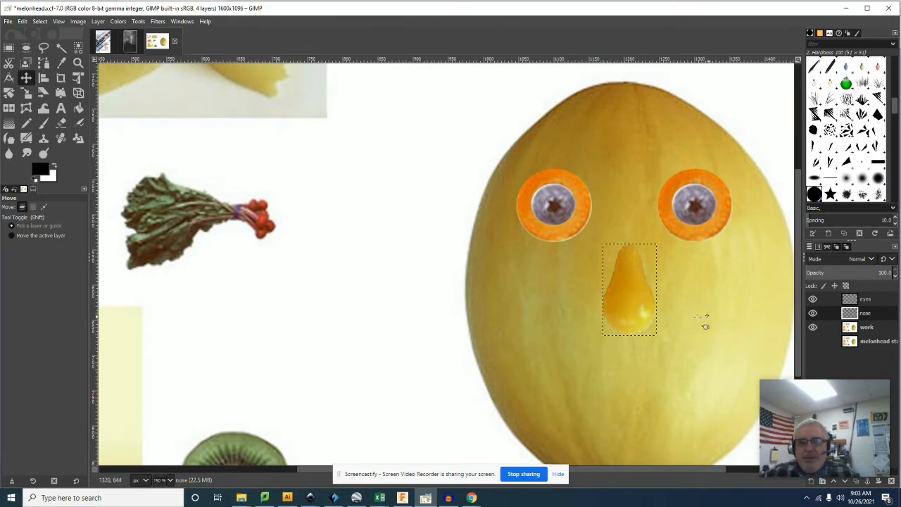
Fuzzy-select the entire gourd on the nose layer and stroke the selection with a solid black line 2 px wide.
{"action": "left_click", "coordinate": [61, 47]}
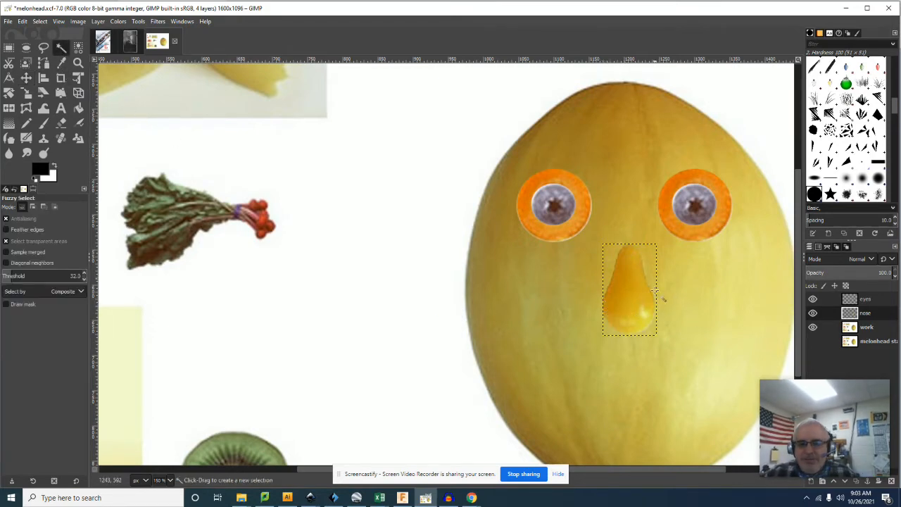
{"action": "left_click", "coordinate": [641, 314]}
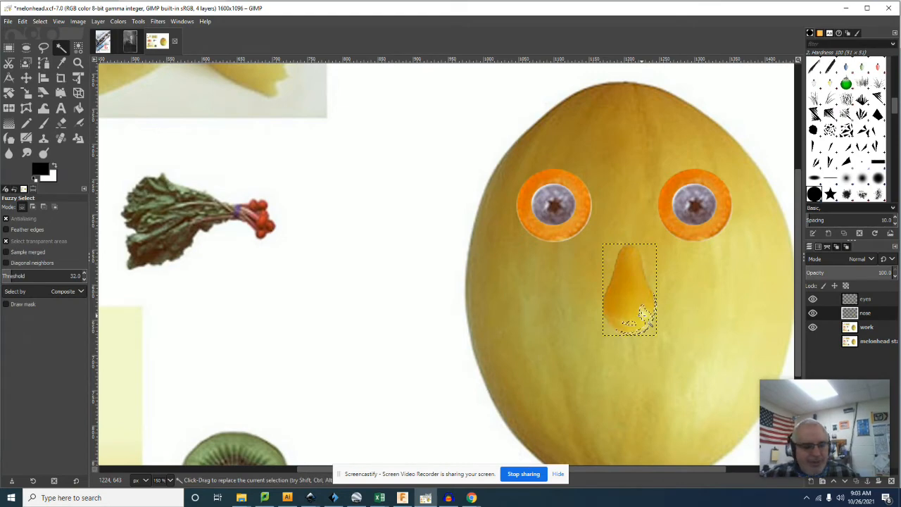
{"action": "left_click", "coordinate": [639, 311], "text": "shift"}
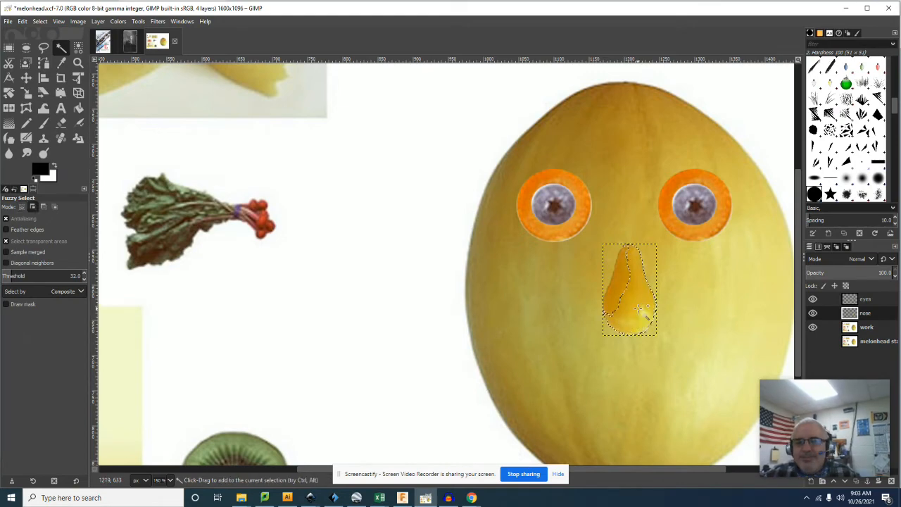
{"action": "left_click", "coordinate": [624, 292], "text": "shift"}
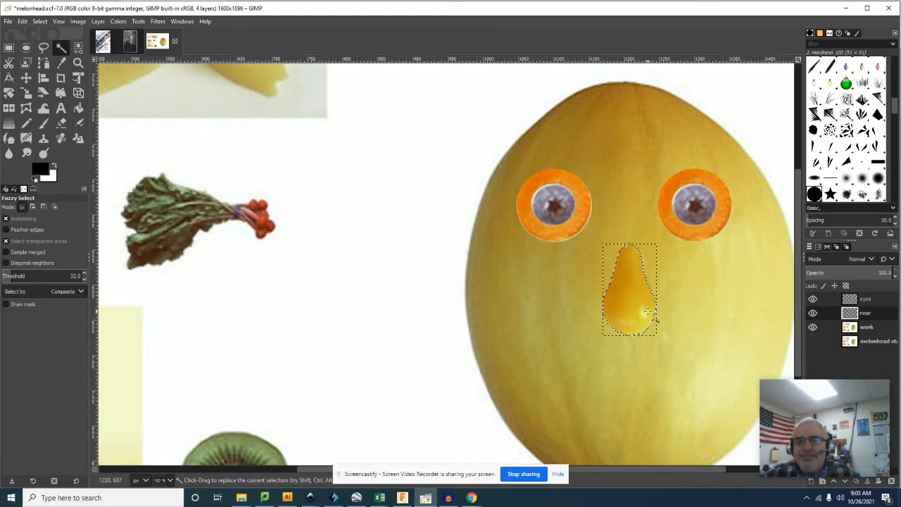
{"action": "left_click", "coordinate": [22, 22]}
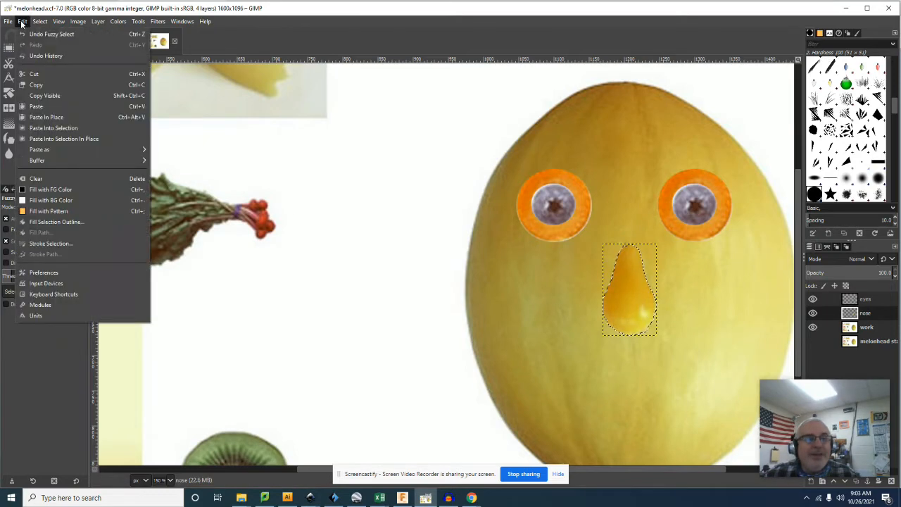
{"action": "left_click", "coordinate": [78, 243]}
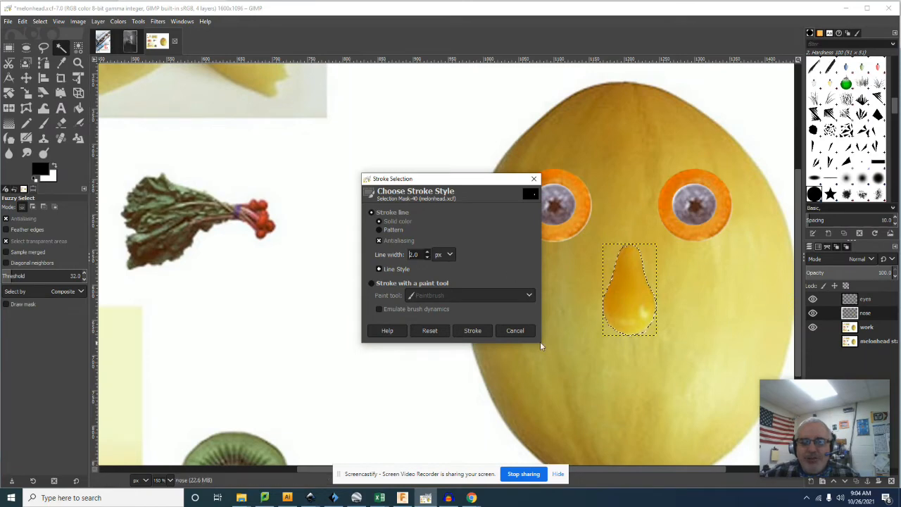
{"action": "left_click", "coordinate": [475, 331]}
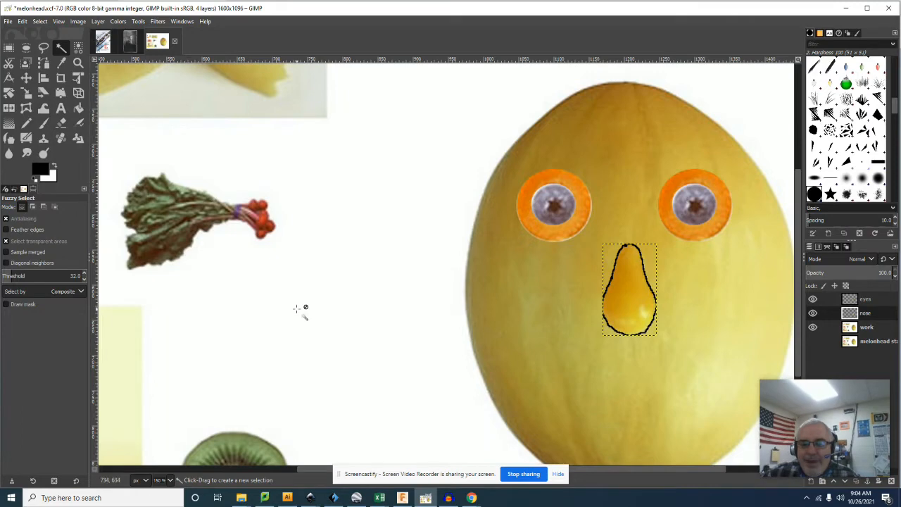
Trace a freehand selection just inside the edge of the kiwi slice and make the work layer active.
{"action": "scroll", "coordinate": [299, 309], "scroll_direction": "down", "scroll_amount": 5}
{"action": "left_click_drag", "start_coordinate": [635, 467], "coordinate": [602, 469]}
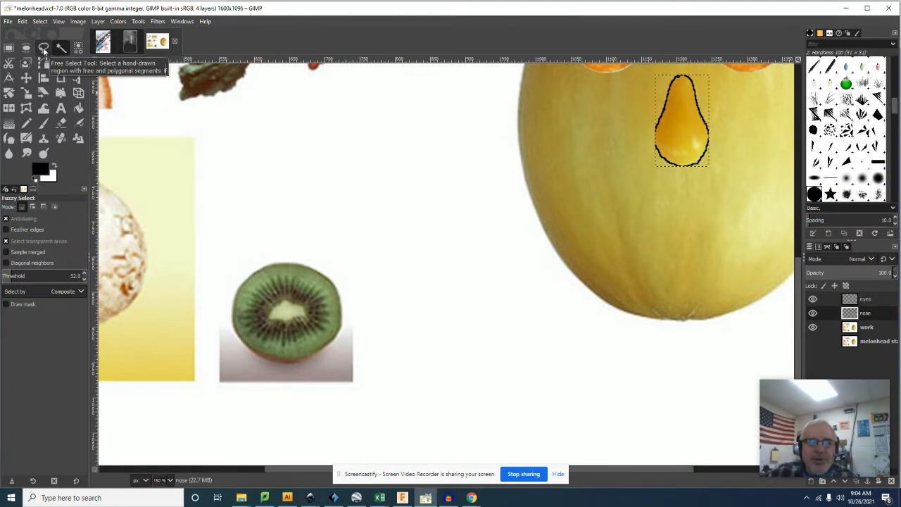
{"action": "left_click", "coordinate": [43, 51]}
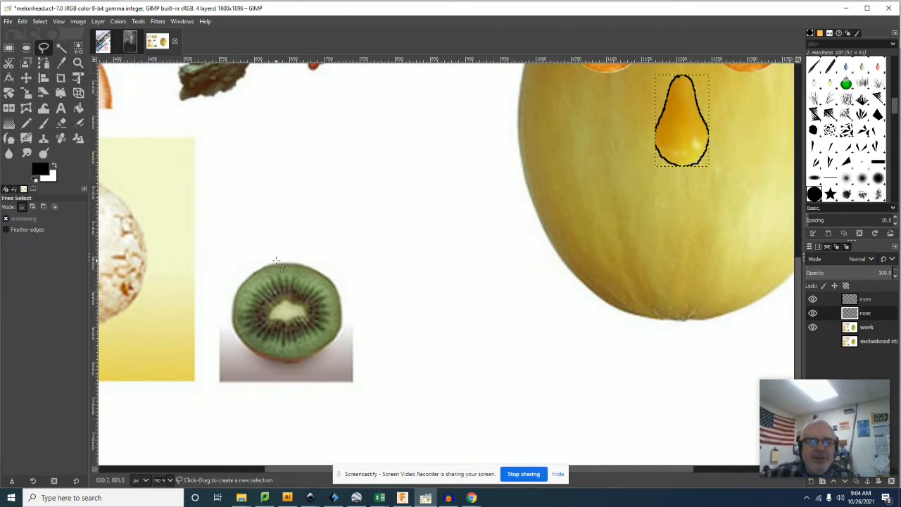
{"action": "mouse_move", "coordinate": [279, 270]}
{"action": "left_mouse_down"}
{"action": "mouse_move", "coordinate": [325, 284]}
{"action": "mouse_move", "coordinate": [337, 319]}
{"action": "mouse_move", "coordinate": [320, 341]}
{"action": "mouse_move", "coordinate": [289, 355]}
{"action": "mouse_move", "coordinate": [268, 353]}
{"action": "mouse_move", "coordinate": [241, 326]}
{"action": "mouse_move", "coordinate": [237, 310]}
{"action": "mouse_move", "coordinate": [280, 271]}
{"action": "left_mouse_up"}
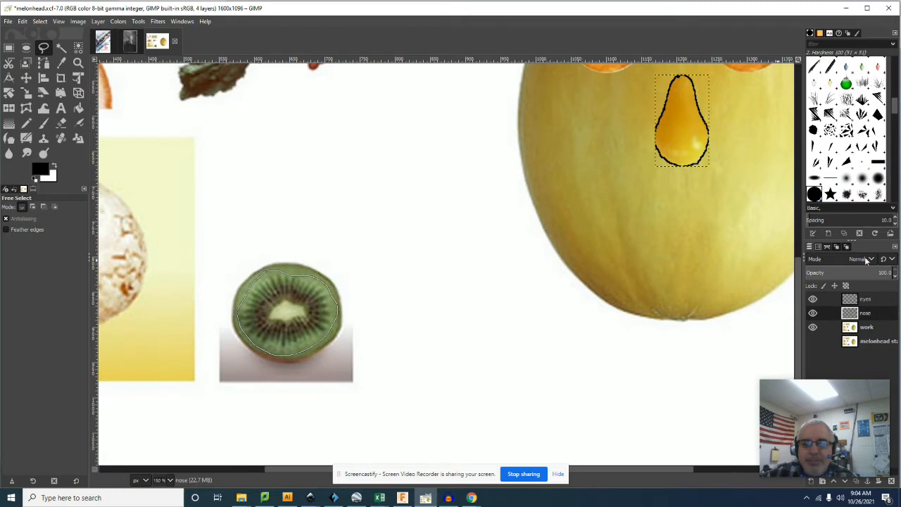
{"action": "left_click", "coordinate": [876, 327]}
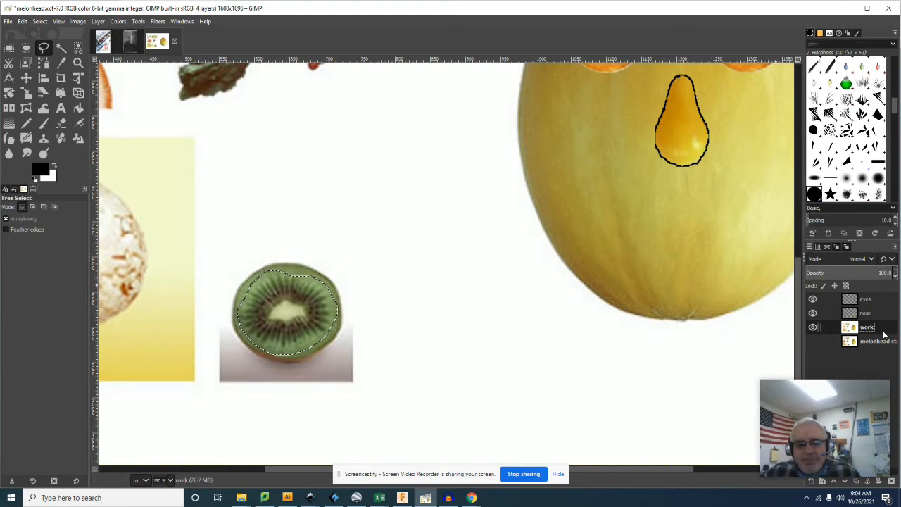
Copy the selected kiwi onto a new layer named mouth and move it onto the melon below the nose.
{"action": "key", "text": "ctrl+c"}
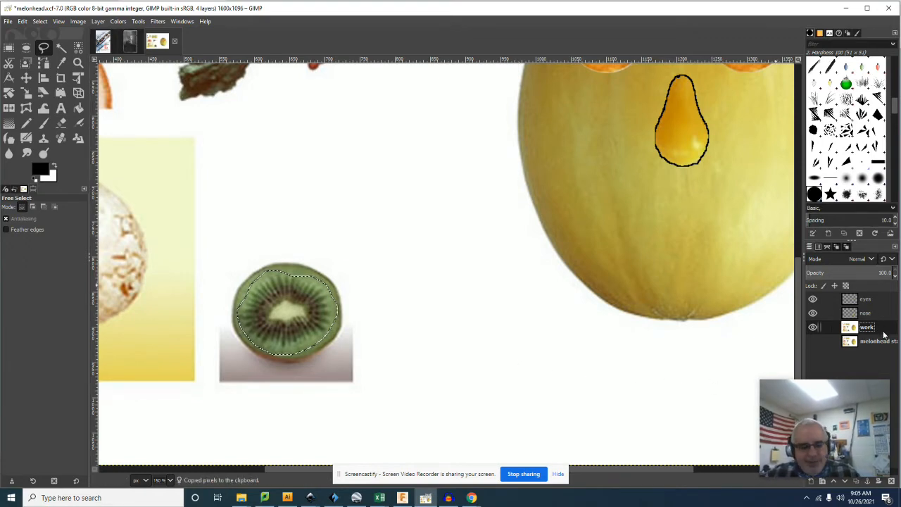
{"action": "key", "text": "ctrl+v"}
{"action": "right_click", "coordinate": [873, 327]}
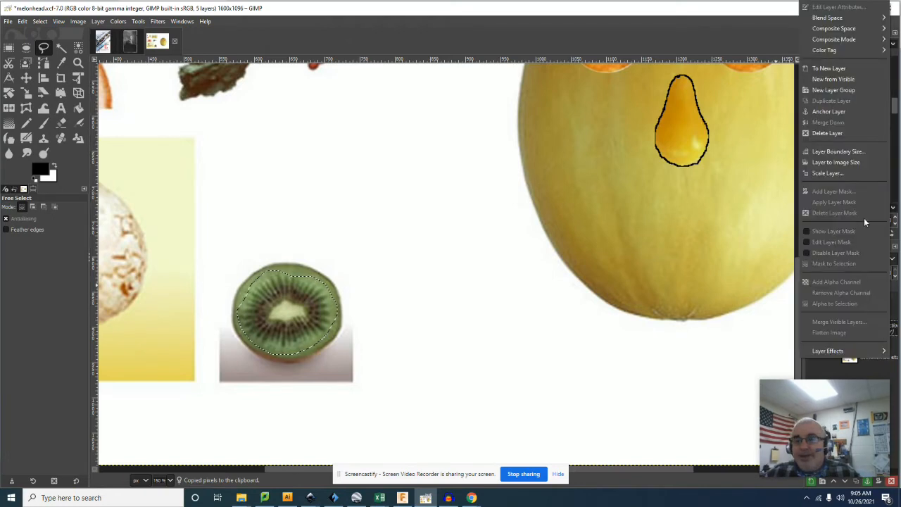
{"action": "left_click", "coordinate": [847, 68]}
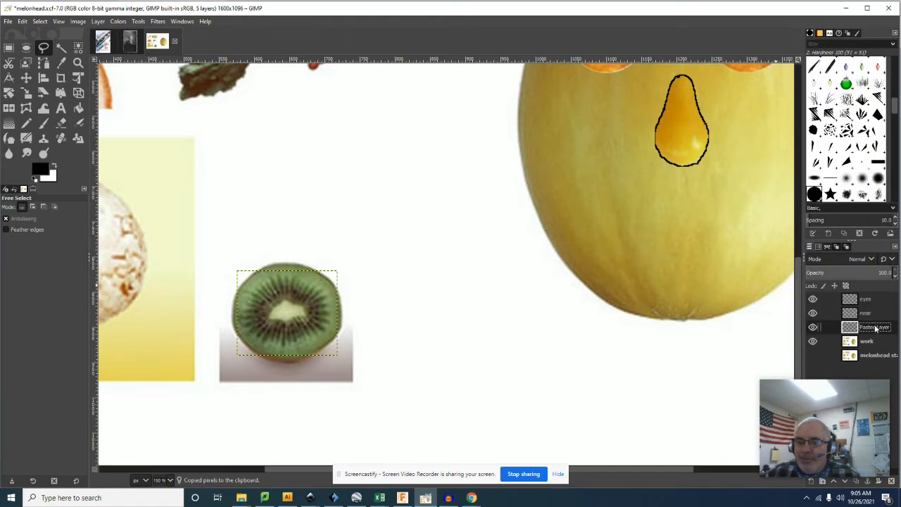
{"action": "double_click", "coordinate": [876, 328]}
{"action": "type", "text": "mouth"}
{"action": "key", "text": "Return"}
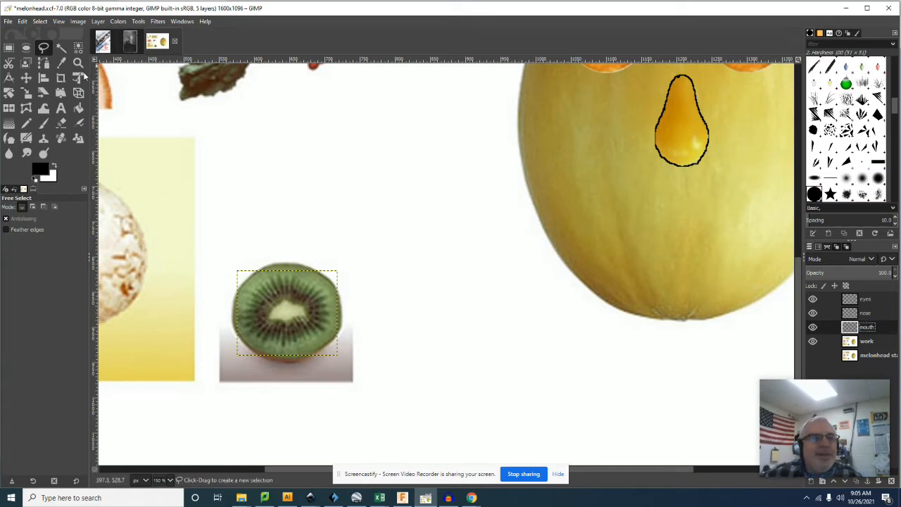
{"action": "left_click", "coordinate": [25, 77]}
{"action": "left_click_drag", "start_coordinate": [294, 298], "coordinate": [683, 210]}
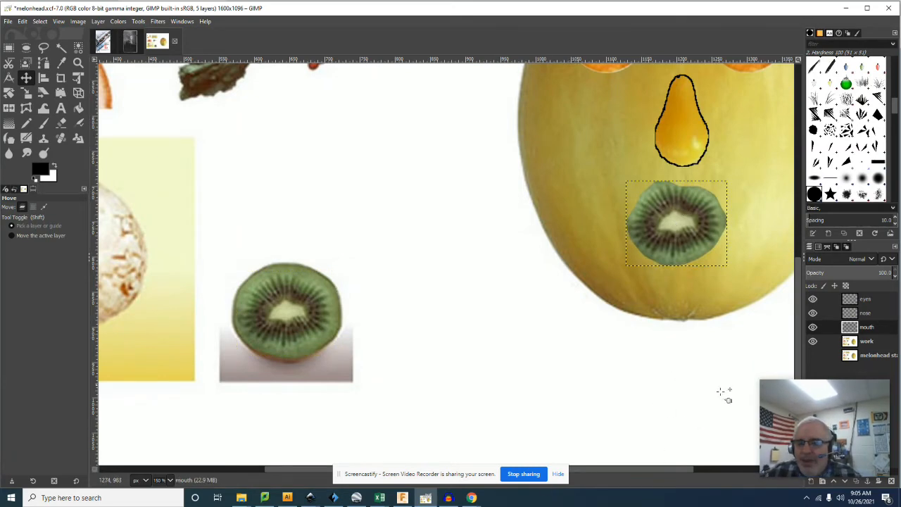
Make the work layer active and ready the Scissors Select tool for cutting out the mushroom.
{"action": "left_click", "coordinate": [869, 342]}
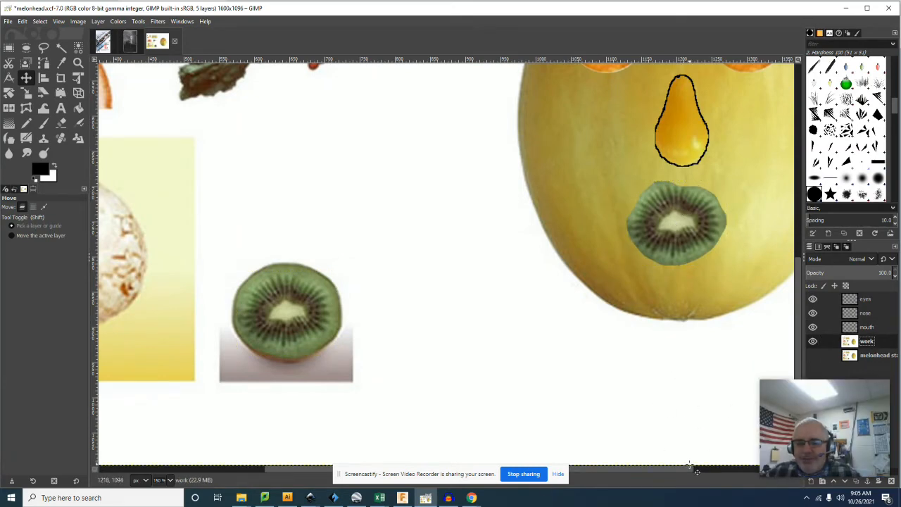
{"action": "left_click_drag", "start_coordinate": [688, 470], "coordinate": [508, 470]}
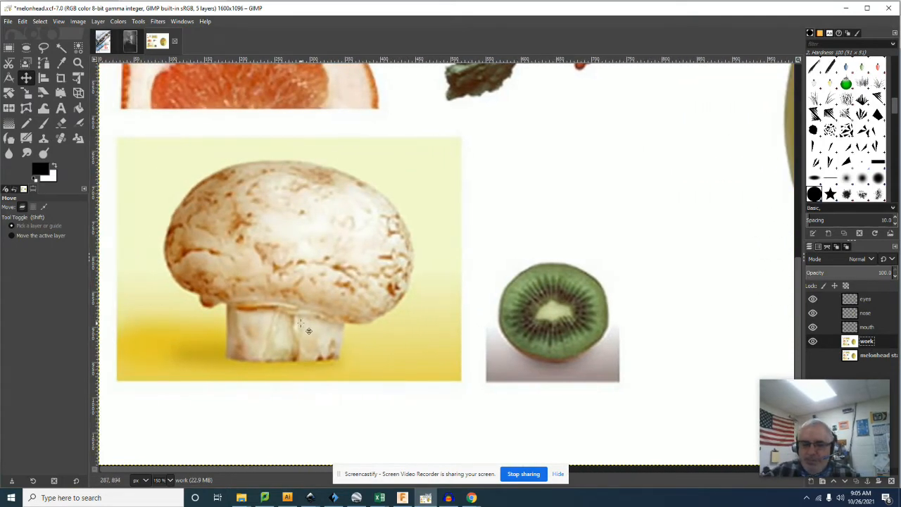
{"action": "key", "text": "1"}
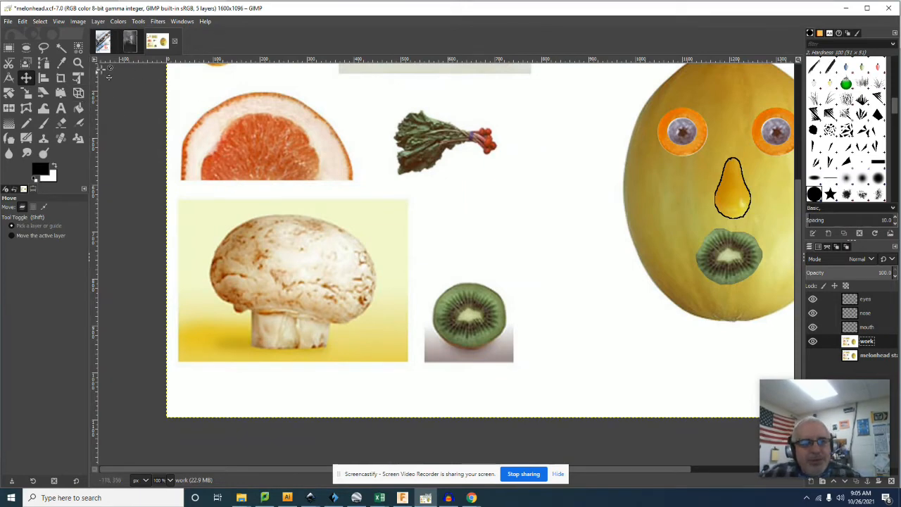
{"action": "left_click", "coordinate": [9, 64]}
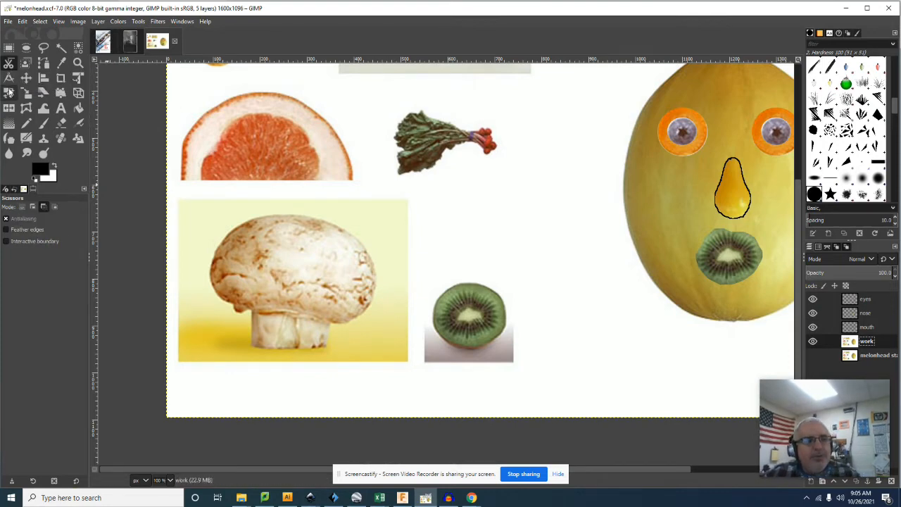
Try to select the mushroom by tracing its cap and stem with Scissors Select in subtract mode.
{"action": "left_click", "coordinate": [225, 235]}
{"action": "left_click", "coordinate": [246, 222]}
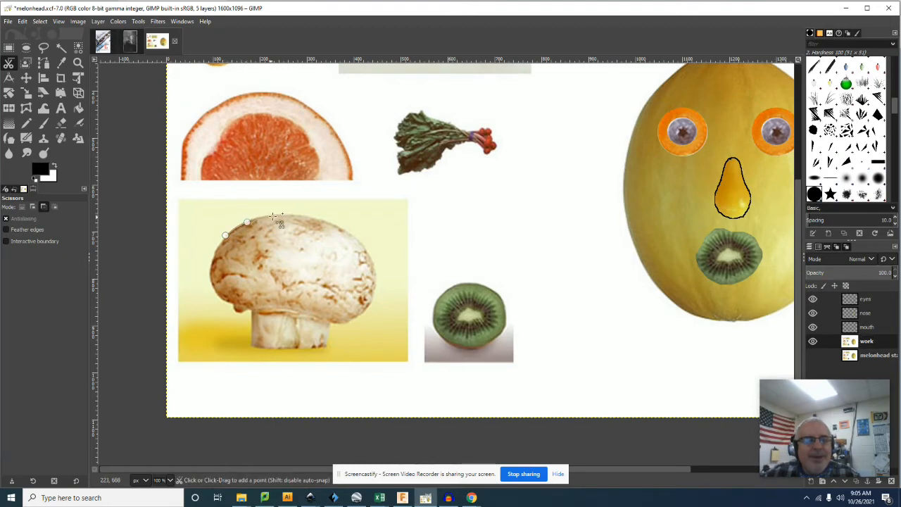
{"action": "left_click", "coordinate": [280, 216]}
{"action": "left_click", "coordinate": [307, 215]}
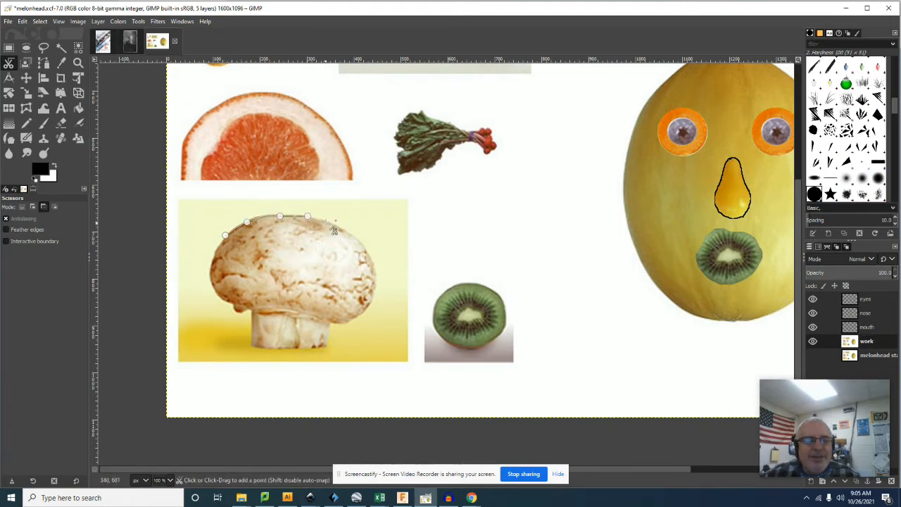
{"action": "left_click", "coordinate": [335, 224]}
{"action": "left_click", "coordinate": [360, 240]}
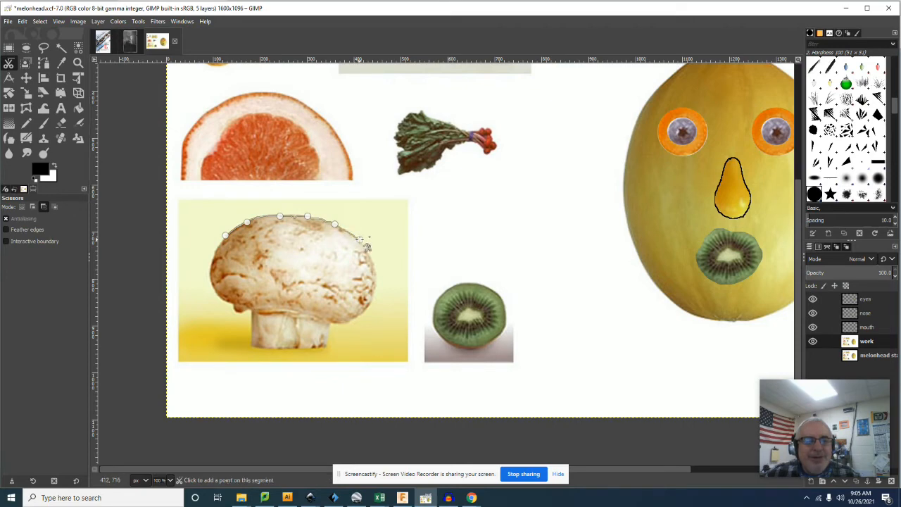
{"action": "left_click", "coordinate": [371, 257]}
{"action": "left_click", "coordinate": [375, 286]}
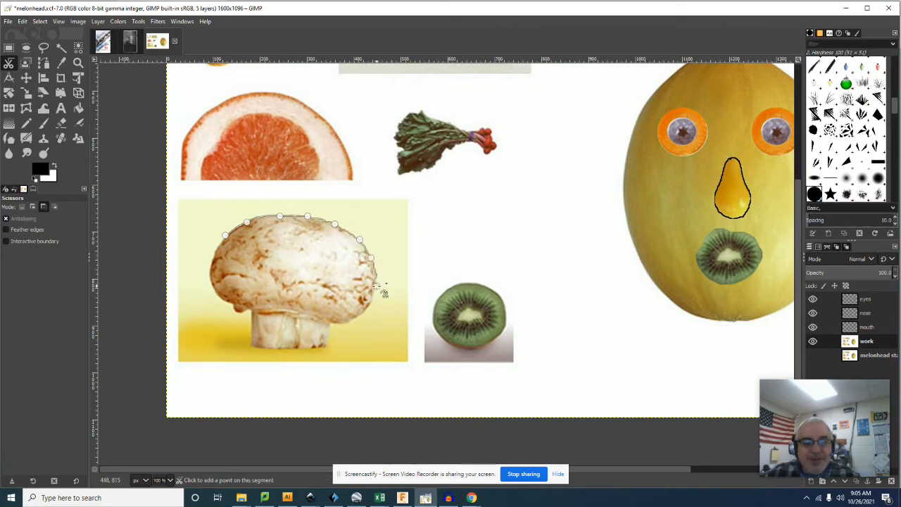
{"action": "left_click", "coordinate": [370, 301]}
{"action": "left_click", "coordinate": [363, 314]}
{"action": "left_click", "coordinate": [351, 322]}
{"action": "left_click", "coordinate": [328, 323]}
{"action": "left_click", "coordinate": [327, 346]}
{"action": "left_click", "coordinate": [251, 345]}
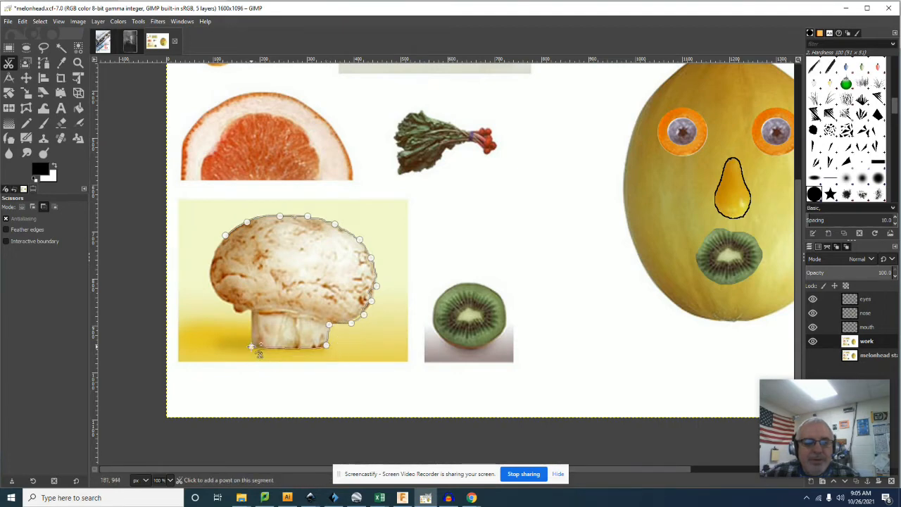
{"action": "left_click", "coordinate": [251, 311]}
{"action": "left_click", "coordinate": [243, 312]}
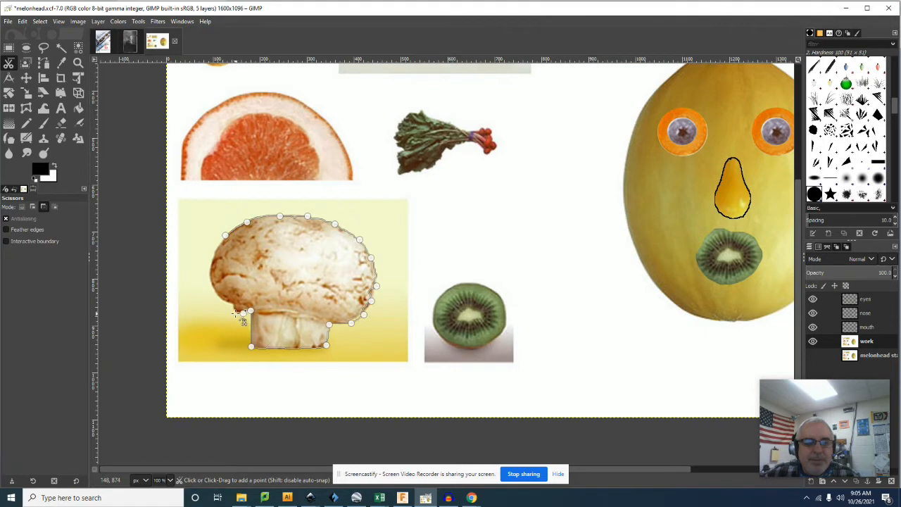
{"action": "left_click", "coordinate": [234, 311]}
{"action": "left_click", "coordinate": [219, 299]}
{"action": "left_click", "coordinate": [210, 283]}
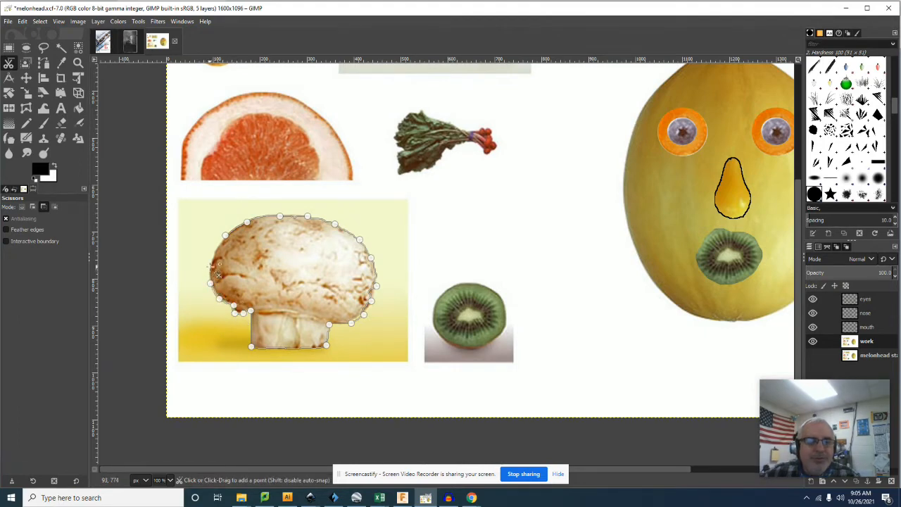
{"action": "left_click", "coordinate": [215, 255]}
{"action": "left_click", "coordinate": [220, 243]}
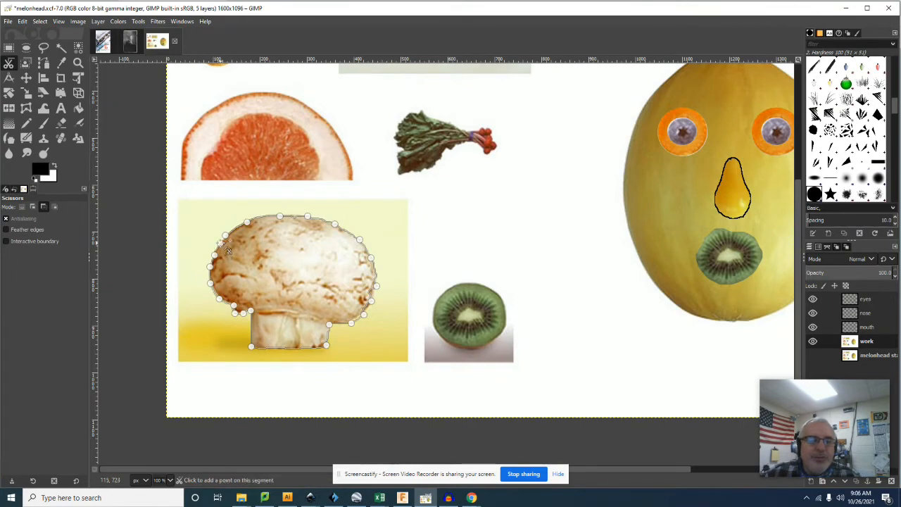
{"action": "left_click", "coordinate": [225, 234]}
{"action": "key", "text": "Return"}
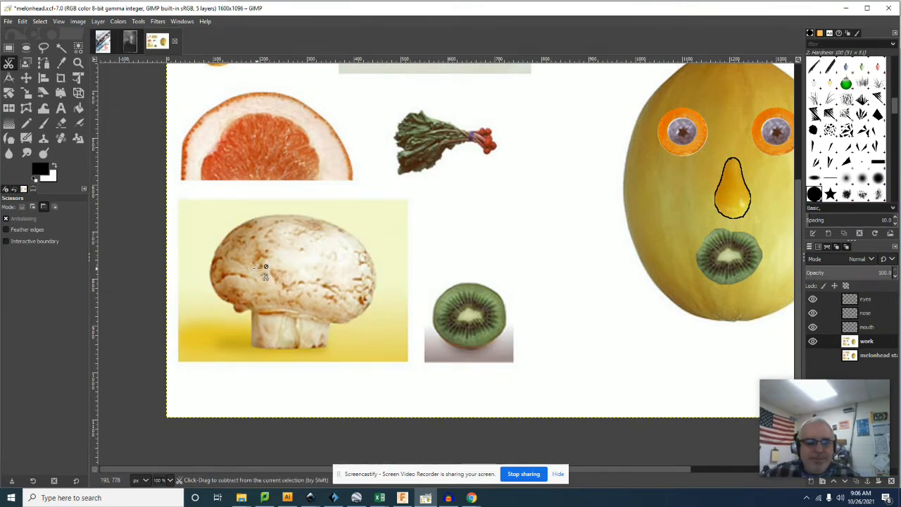
Try a second Scissors Select trace around the whole mushroom, still in subtract mode.
{"action": "left_click", "coordinate": [216, 249]}
{"action": "left_click", "coordinate": [228, 233]}
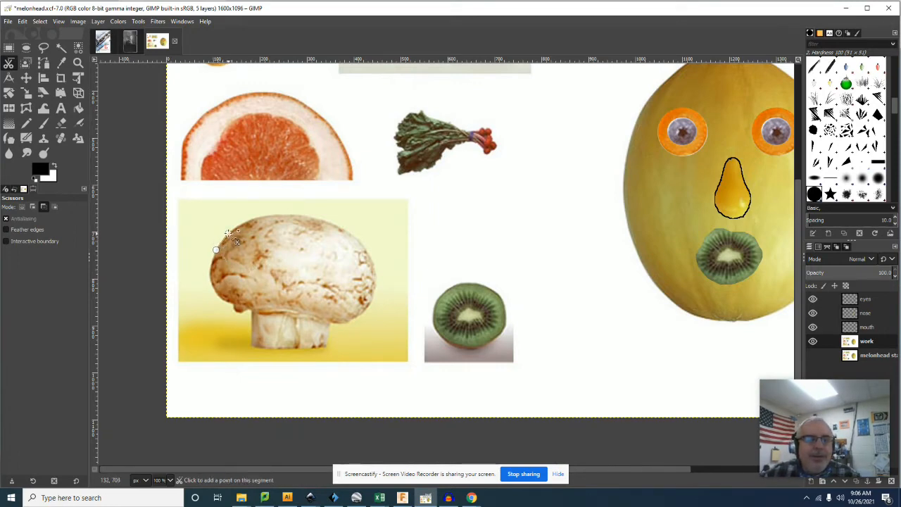
{"action": "left_click", "coordinate": [255, 217]}
{"action": "left_click", "coordinate": [290, 215]}
{"action": "left_click", "coordinate": [319, 219]}
{"action": "left_click", "coordinate": [350, 232]}
{"action": "left_click", "coordinate": [368, 257]}
{"action": "left_click", "coordinate": [375, 285]}
{"action": "left_click", "coordinate": [369, 307]}
{"action": "left_click", "coordinate": [354, 318]}
{"action": "left_click", "coordinate": [337, 326]}
{"action": "left_click", "coordinate": [330, 325]}
{"action": "left_click", "coordinate": [327, 346]}
{"action": "left_click", "coordinate": [250, 348]}
{"action": "left_click", "coordinate": [251, 310]}
{"action": "left_click", "coordinate": [242, 314]}
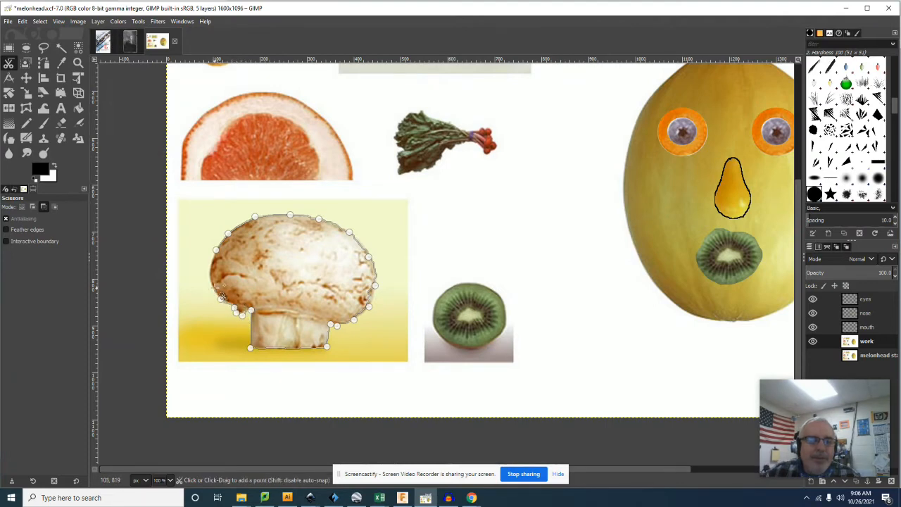
{"action": "left_click", "coordinate": [214, 286]}
{"action": "left_click", "coordinate": [212, 272]}
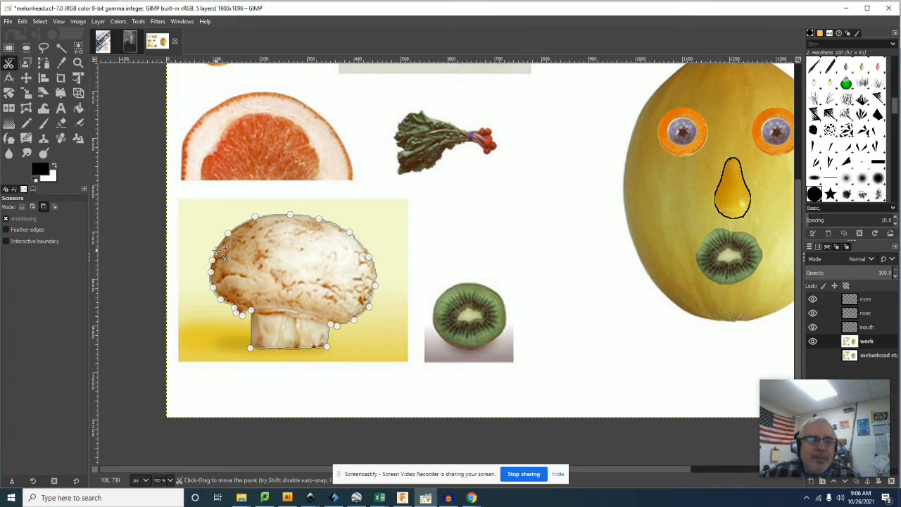
{"action": "key", "text": "Return"}
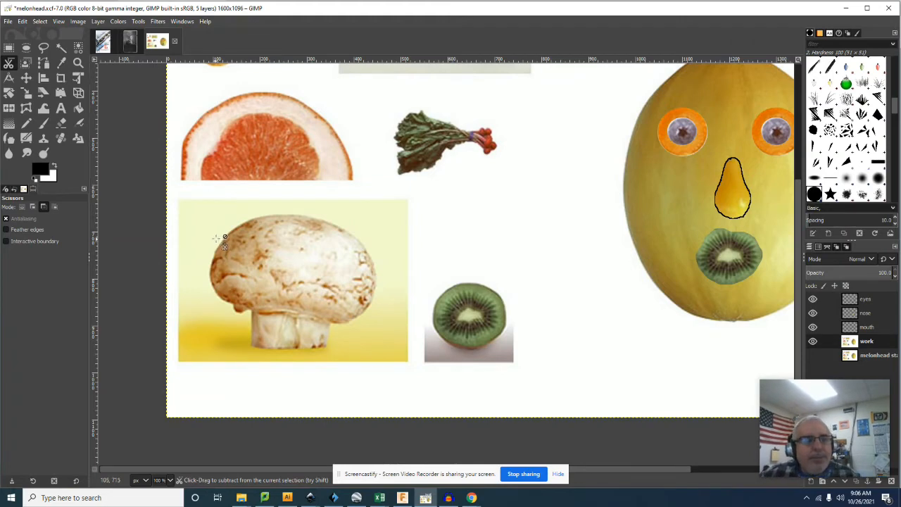
Set Scissors Select to replace the current selection and trace the mushroom's cap and stem into a closed selection.
{"action": "left_click", "coordinate": [216, 247]}
{"action": "left_click", "coordinate": [230, 230]}
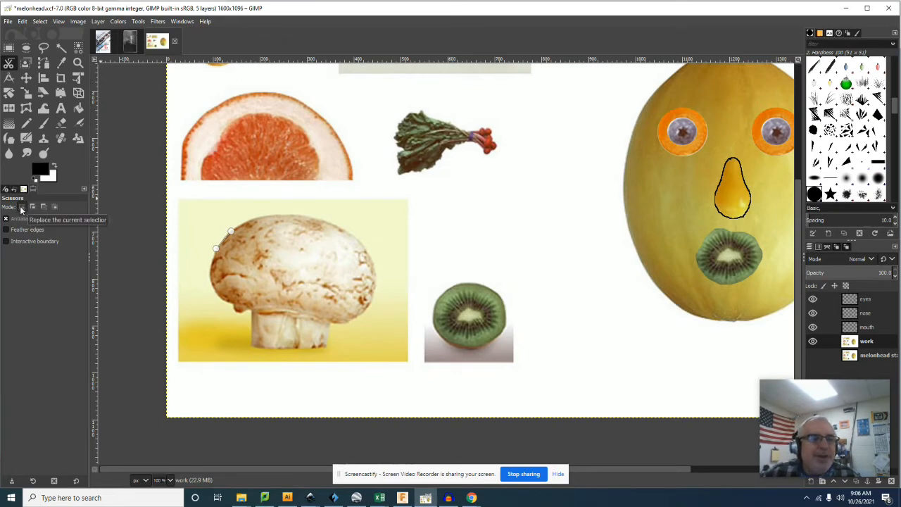
{"action": "left_click", "coordinate": [244, 224]}
{"action": "left_click", "coordinate": [269, 216]}
{"action": "left_click", "coordinate": [300, 217]}
{"action": "left_click", "coordinate": [330, 223]}
{"action": "left_click", "coordinate": [358, 239]}
{"action": "left_click", "coordinate": [369, 263]}
{"action": "left_click", "coordinate": [373, 288]}
{"action": "left_click", "coordinate": [369, 306]}
{"action": "left_click", "coordinate": [356, 315]}
{"action": "left_click", "coordinate": [331, 324]}
{"action": "left_click", "coordinate": [327, 345]}
{"action": "left_click", "coordinate": [252, 346]}
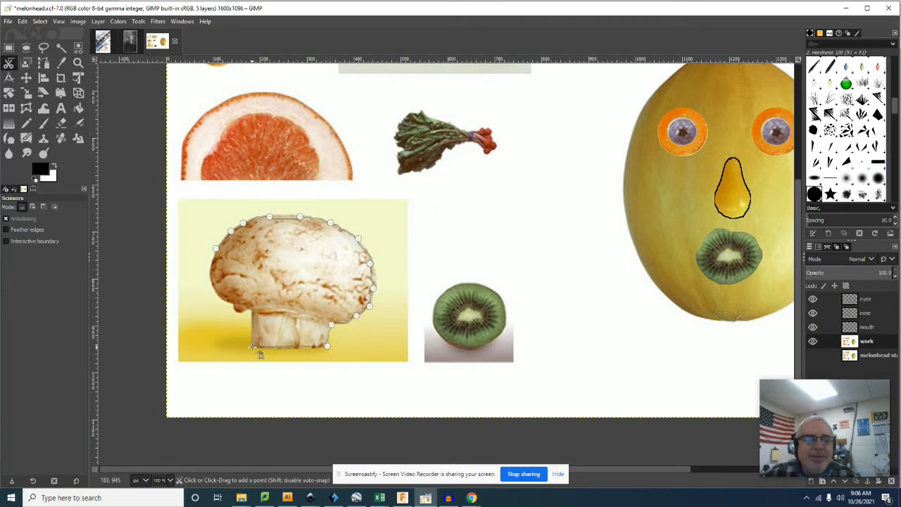
{"action": "left_click", "coordinate": [252, 311]}
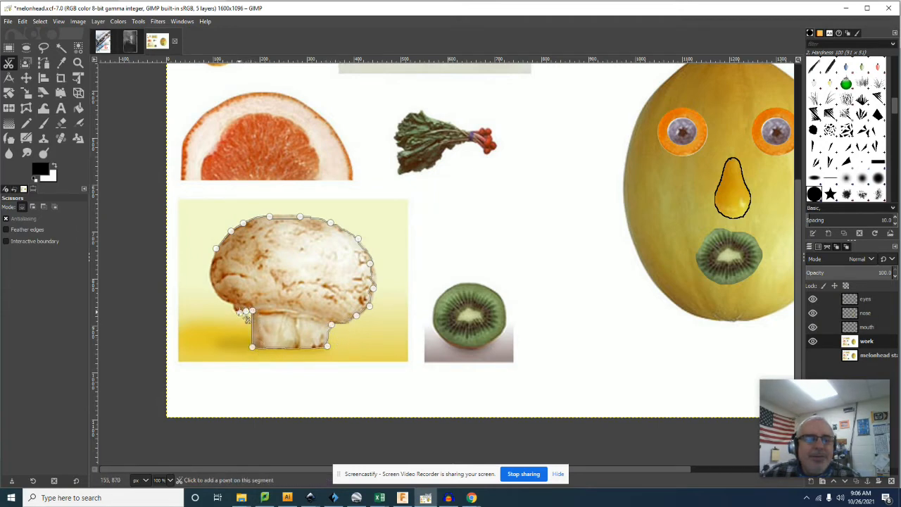
{"action": "left_click", "coordinate": [214, 289]}
{"action": "left_click", "coordinate": [209, 273]}
{"action": "left_click", "coordinate": [216, 248]}
{"action": "key", "text": "Return"}
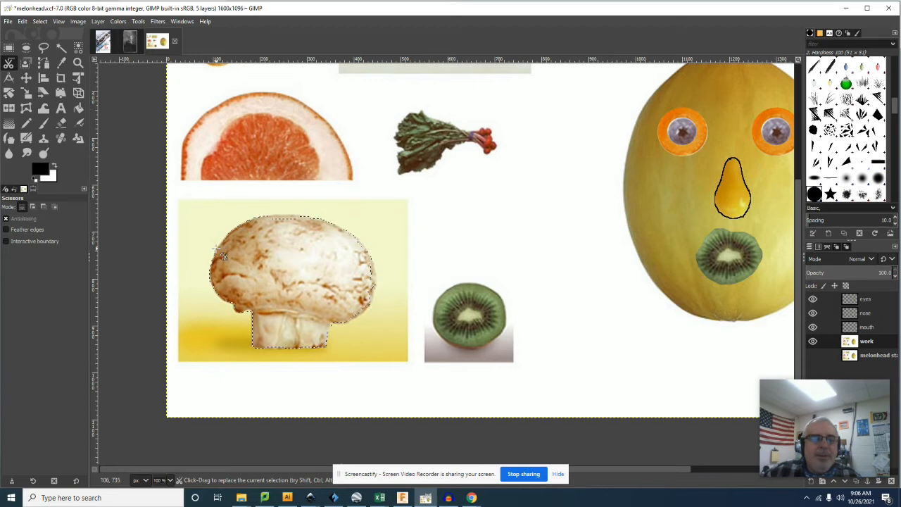
Copy the selected mushroom and paste it onto a new layer named hat.
{"action": "key", "text": "ctrl+c"}
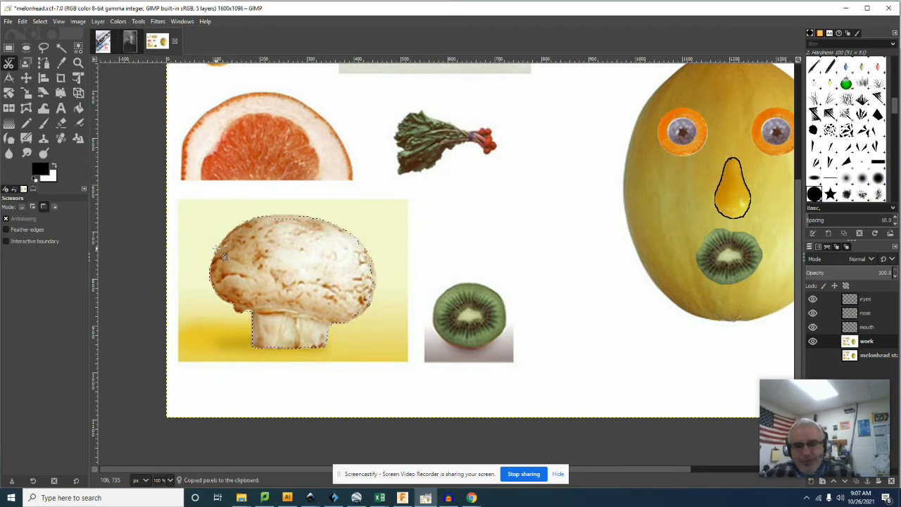
{"action": "key", "text": "ctrl+v"}
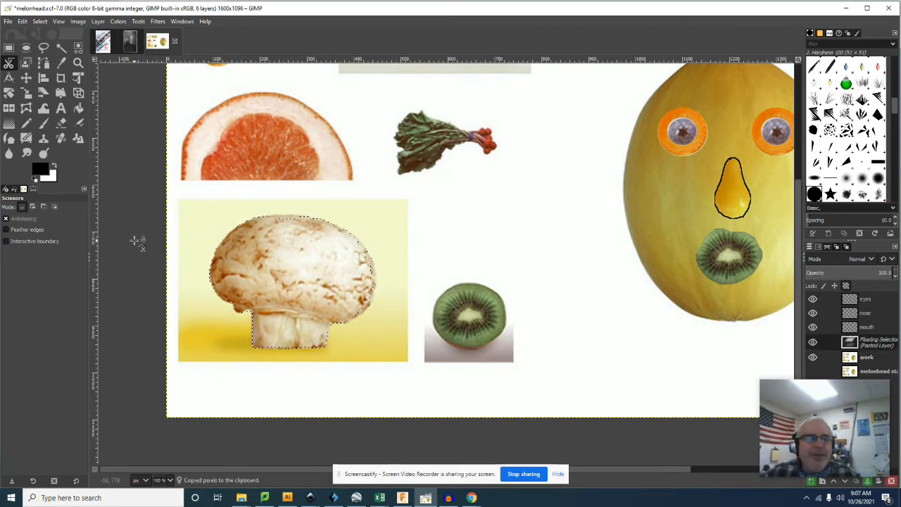
{"action": "double_click", "coordinate": [890, 343]}
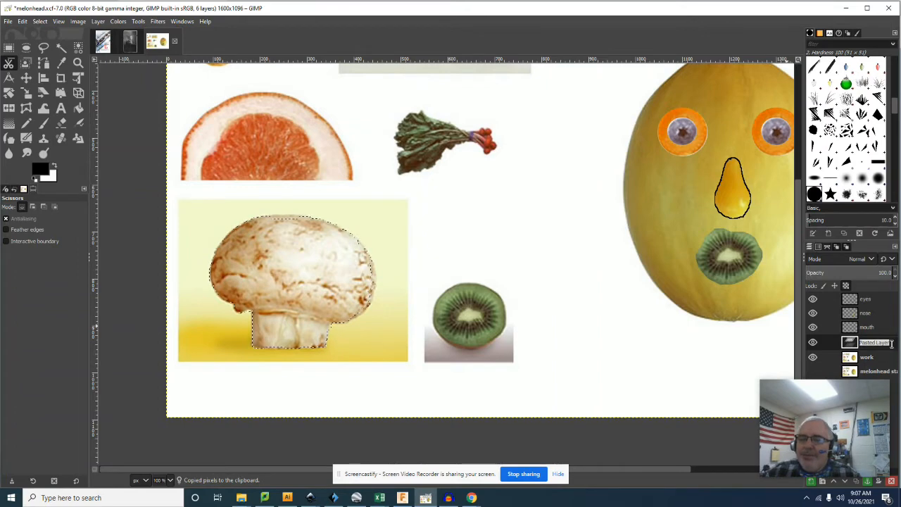
{"action": "type", "text": "hat"}
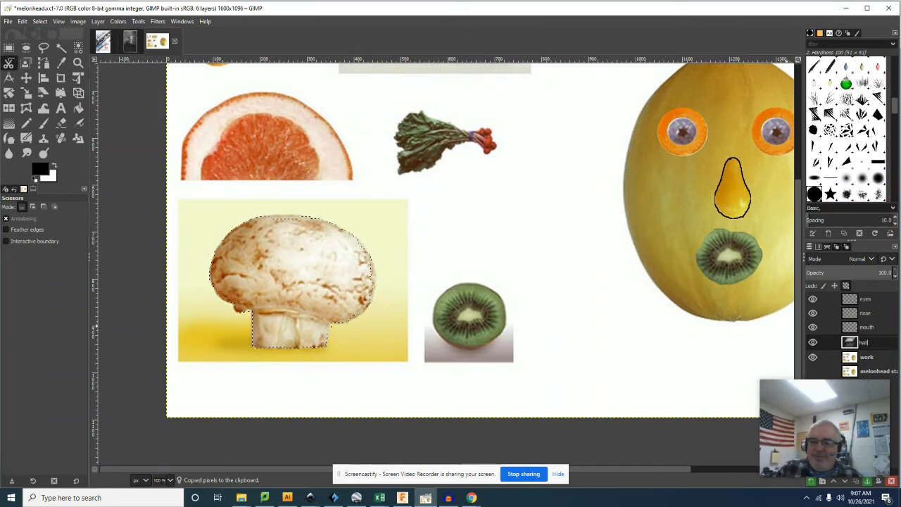
{"action": "key", "text": "Return"}
Move the mushroom hat across the image so its stem sits centred on top of the melon.
{"action": "key", "text": "m"}
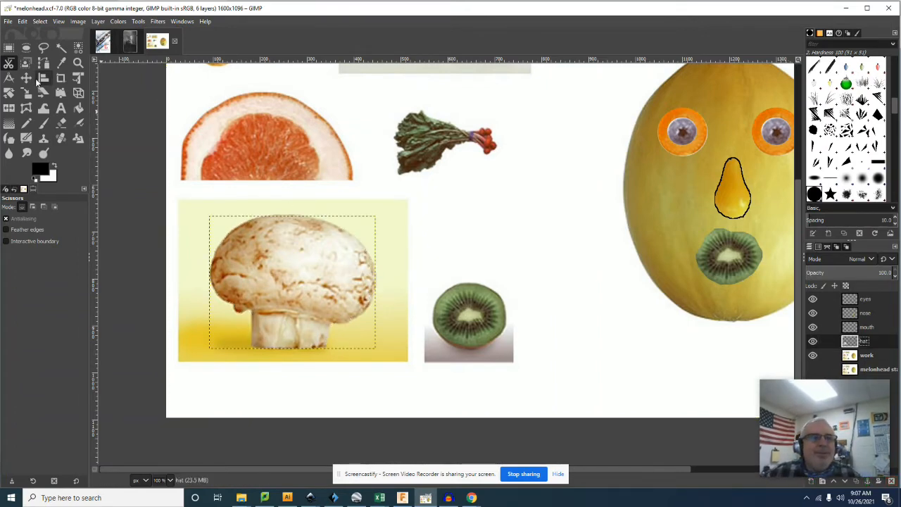
{"action": "left_click_drag", "start_coordinate": [295, 282], "coordinate": [507, 207]}
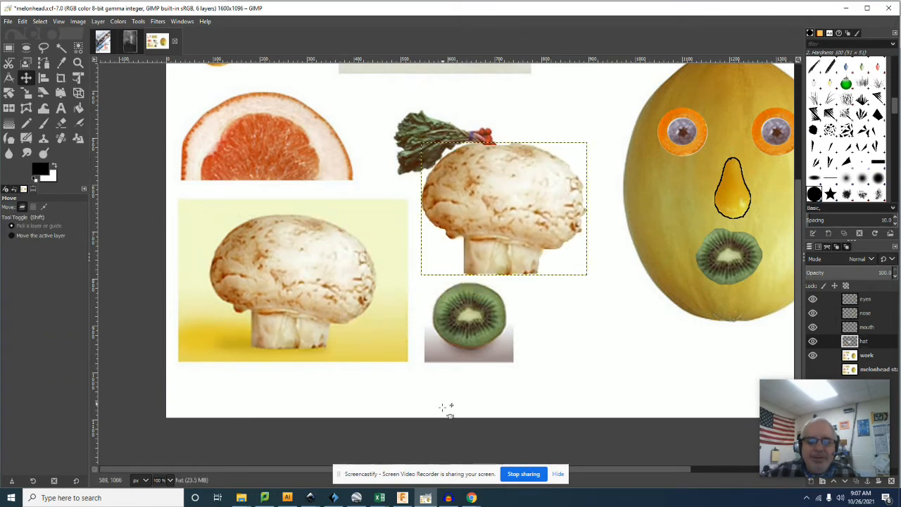
{"action": "left_click_drag", "start_coordinate": [623, 468], "coordinate": [652, 470]}
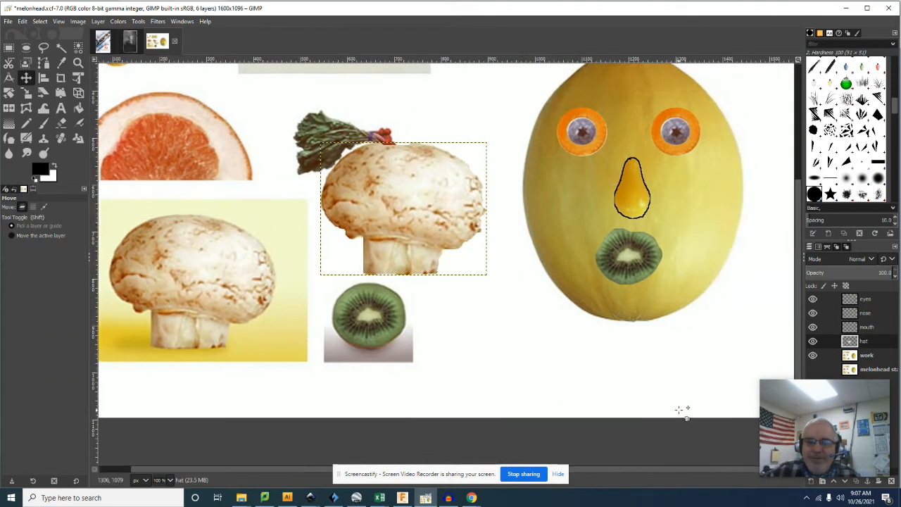
{"action": "scroll", "coordinate": [679, 410], "scroll_direction": "up", "scroll_amount": 4}
{"action": "left_click_drag", "start_coordinate": [488, 386], "coordinate": [684, 174]}
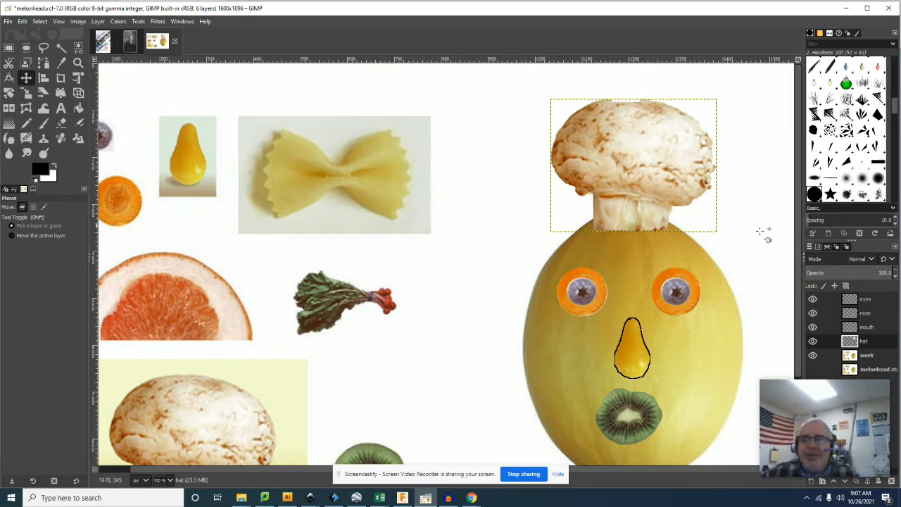
On the work layer, select a rectangle around the radish bunch and subtract its white background with Fuzzy Select.
{"action": "left_click", "coordinate": [872, 357]}
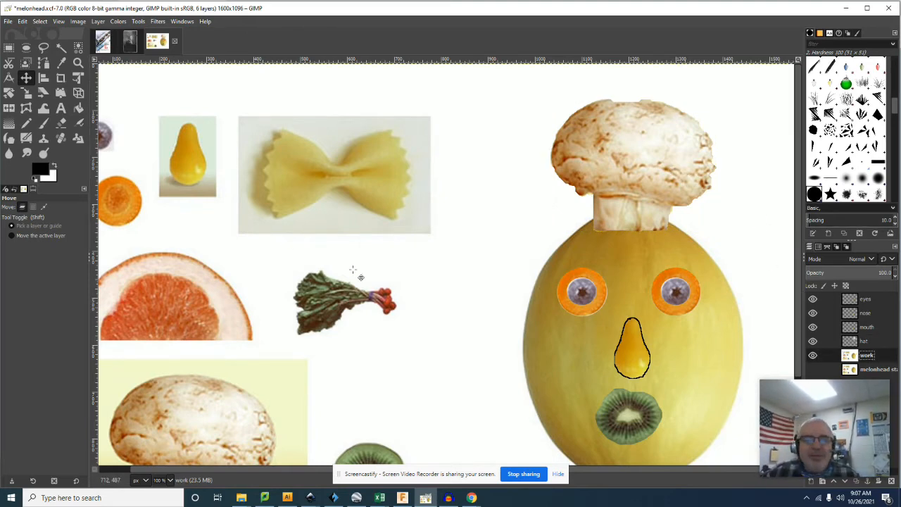
{"action": "left_click", "coordinate": [9, 48]}
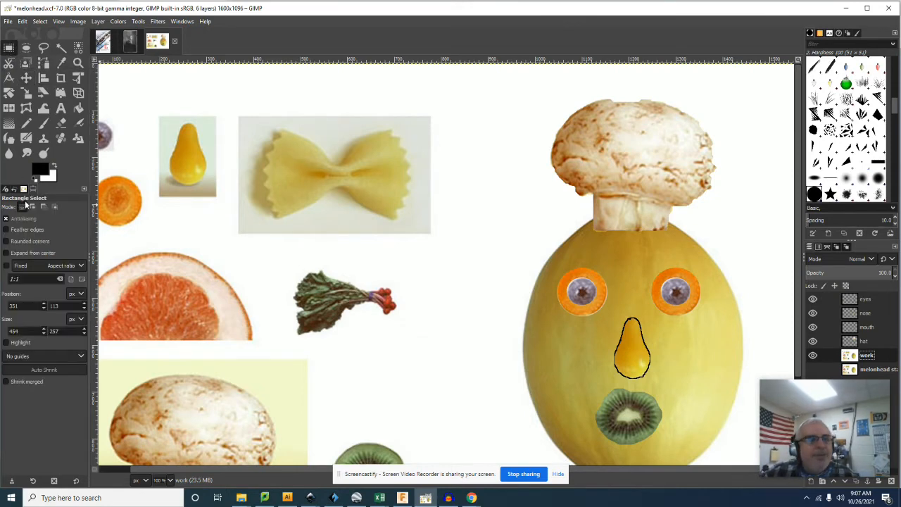
{"action": "left_click_drag", "start_coordinate": [283, 265], "coordinate": [410, 338]}
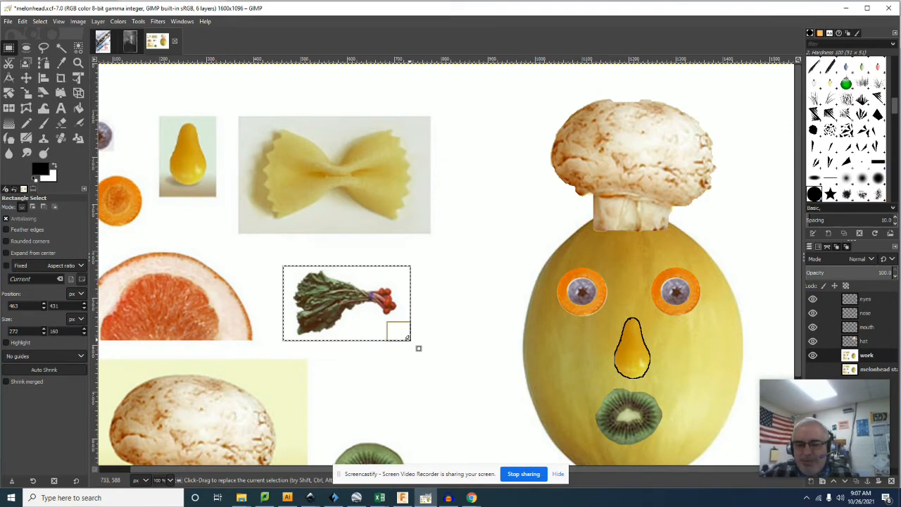
{"action": "left_click", "coordinate": [61, 47]}
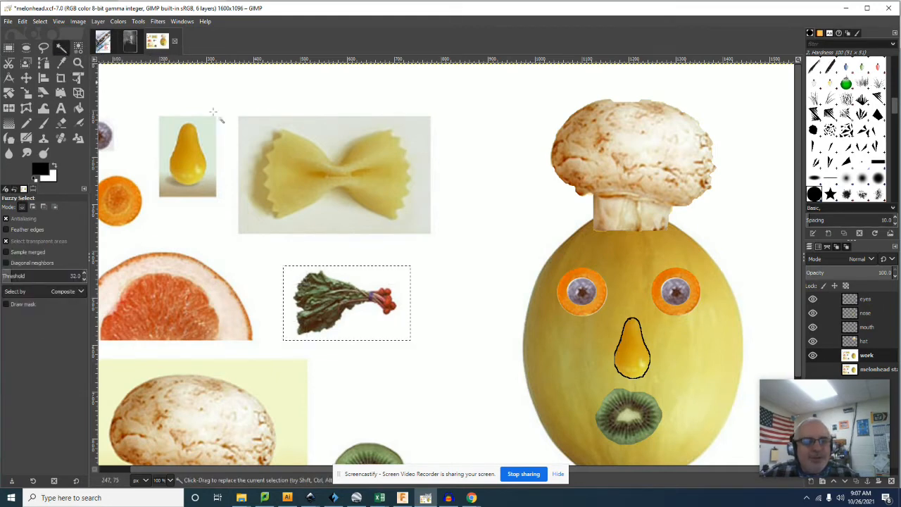
{"action": "key", "text": "ctrl"}
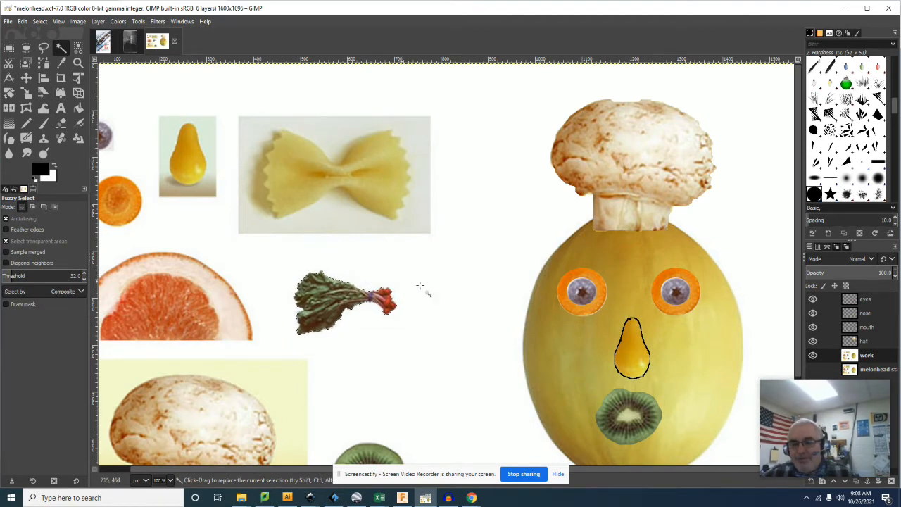
{"action": "key", "text": "ctrl"}
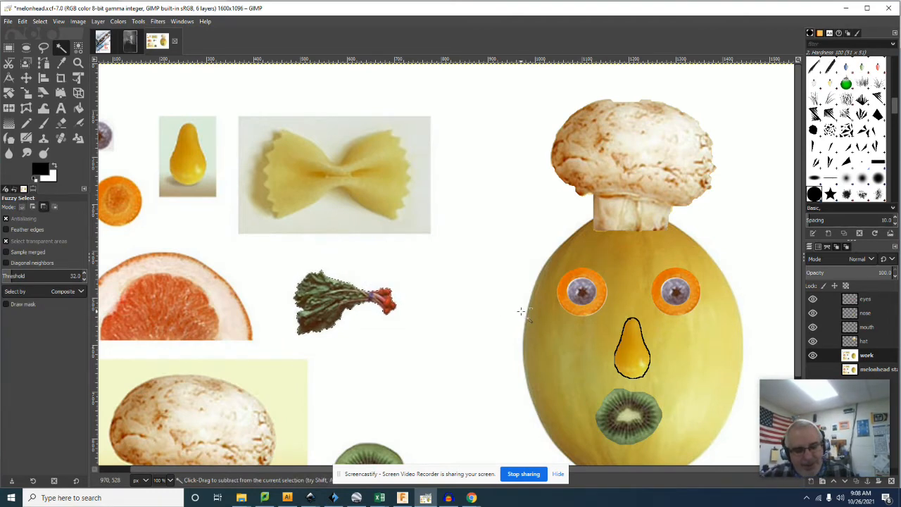
Copy the selected radish bunch onto a new layer and move it above the melon's left eye.
{"action": "key", "text": "ctrl+c"}
{"action": "key", "text": "ctrl+v"}
{"action": "right_click", "coordinate": [880, 356]}
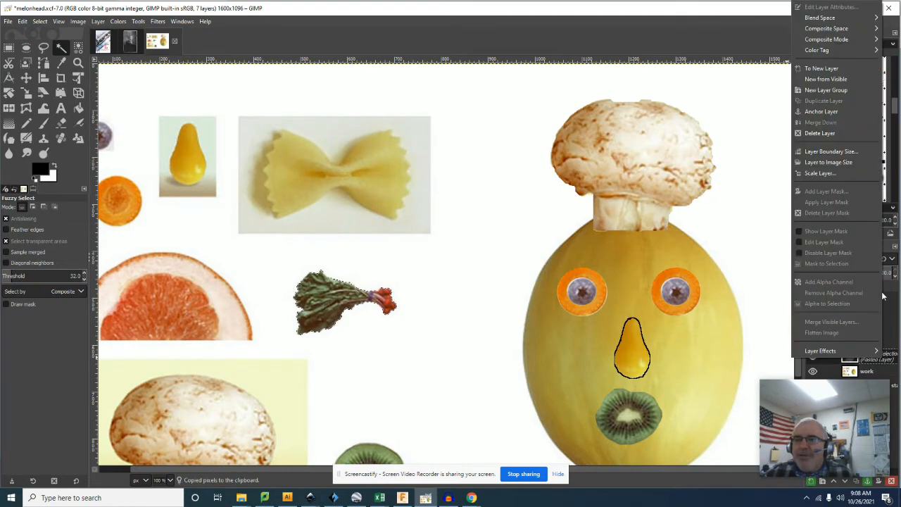
{"action": "left_click", "coordinate": [821, 68]}
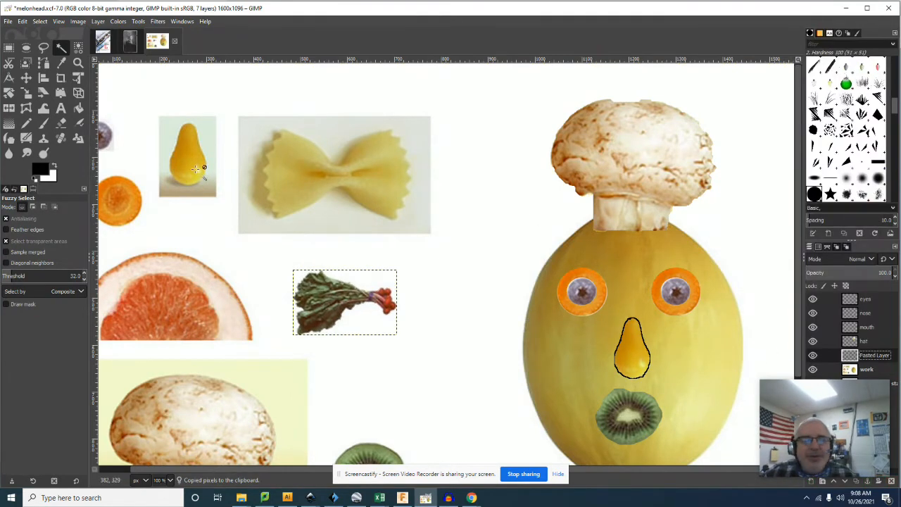
{"action": "left_click", "coordinate": [26, 77]}
{"action": "left_click_drag", "start_coordinate": [362, 306], "coordinate": [575, 268]}
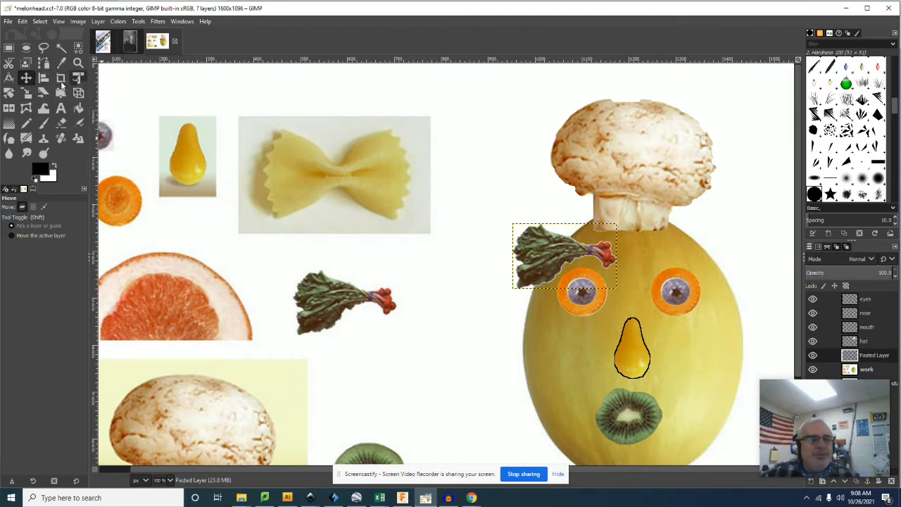
Rotate the radish layer by 18.62 degrees and nudge it into place as an eyebrow over the left eye.
{"action": "left_click", "coordinate": [8, 94]}
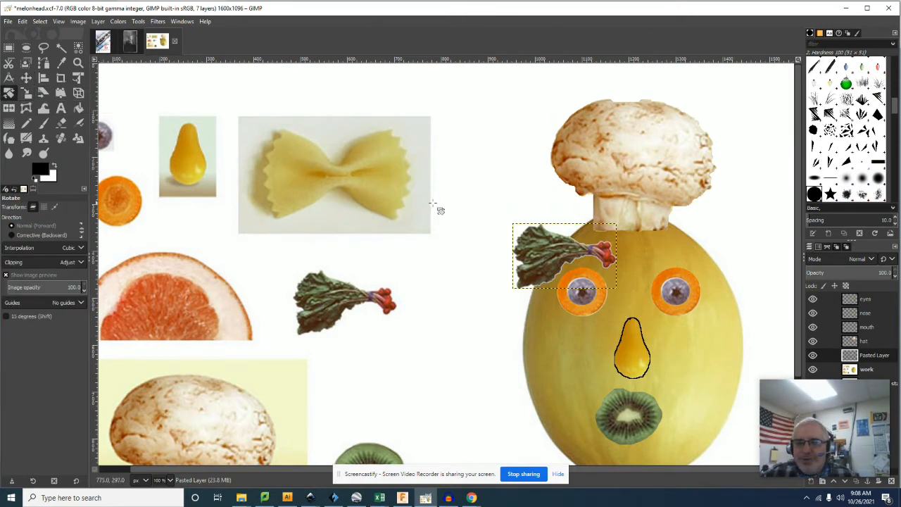
{"action": "left_click_drag", "start_coordinate": [617, 240], "coordinate": [626, 256]}
{"action": "left_click", "coordinate": [28, 78]}
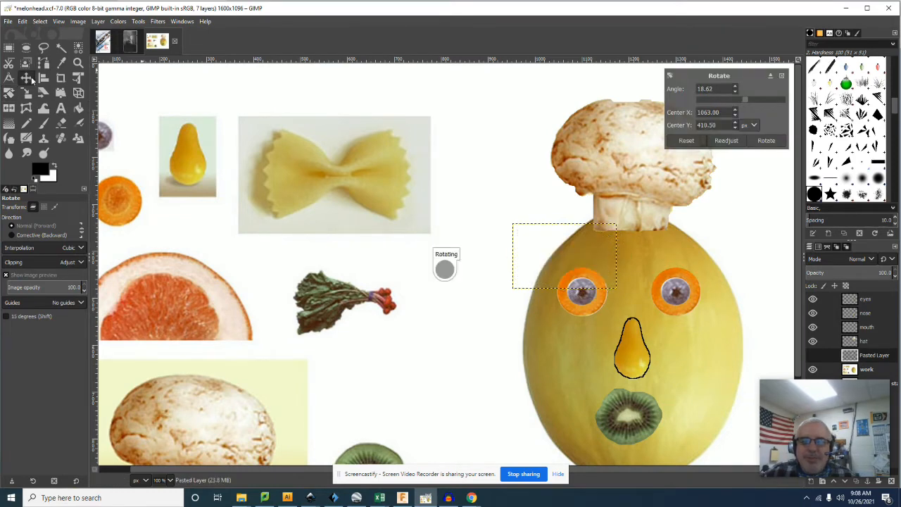
{"action": "left_click_drag", "start_coordinate": [556, 260], "coordinate": [563, 258]}
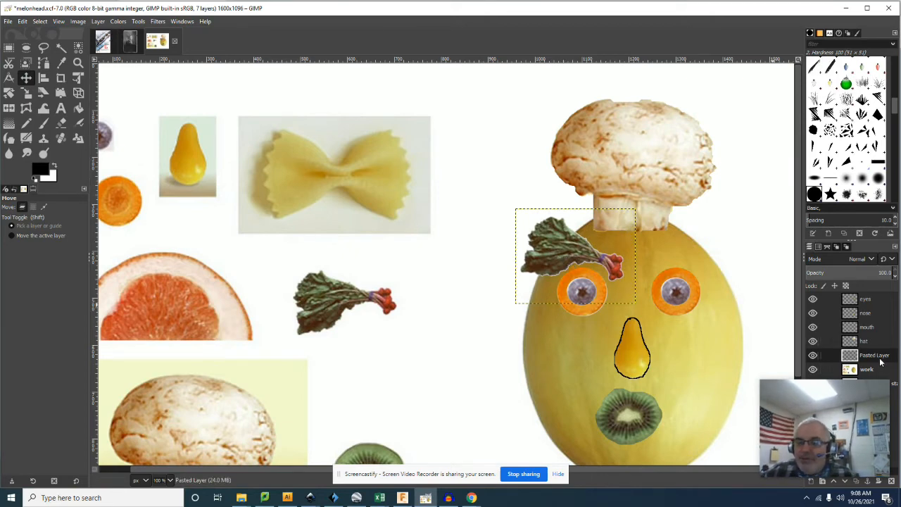
Duplicate the radish eyebrow layer and move the copy across to above the melon's right eye.
{"action": "right_click", "coordinate": [879, 361]}
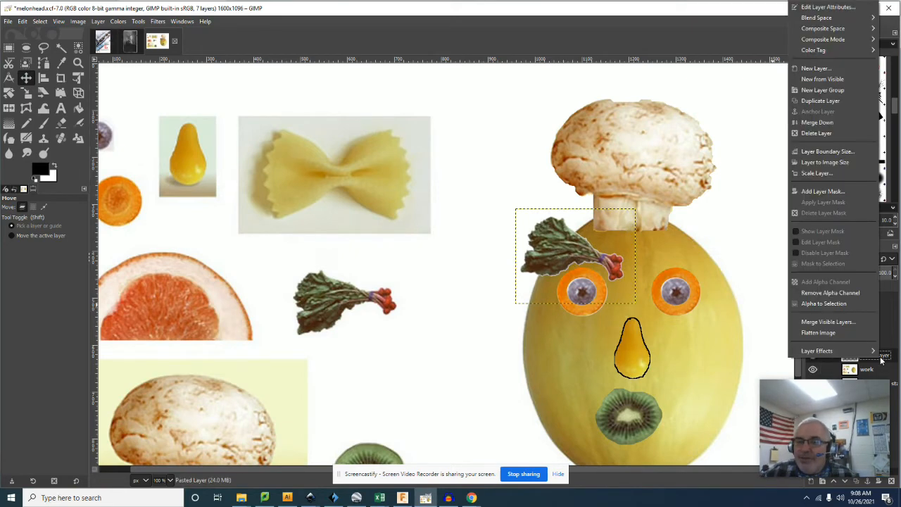
{"action": "left_click", "coordinate": [820, 100]}
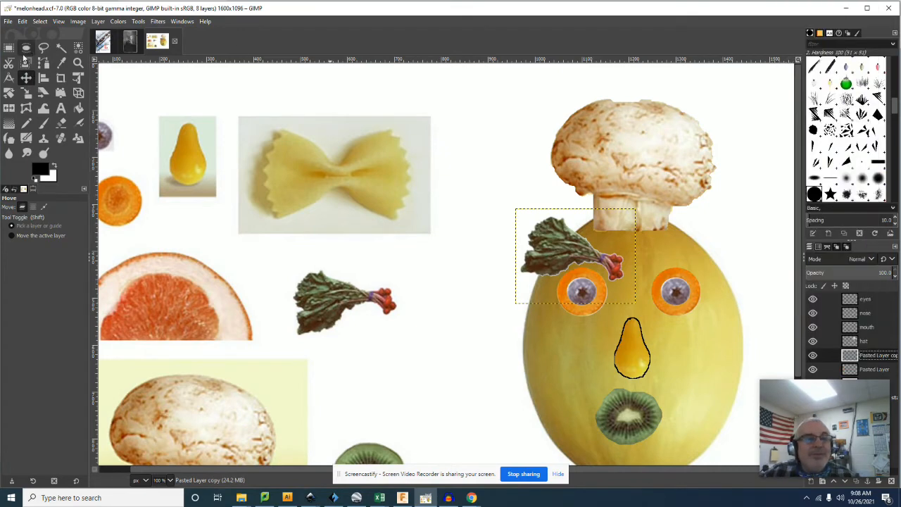
{"action": "left_click_drag", "start_coordinate": [579, 256], "coordinate": [676, 257]}
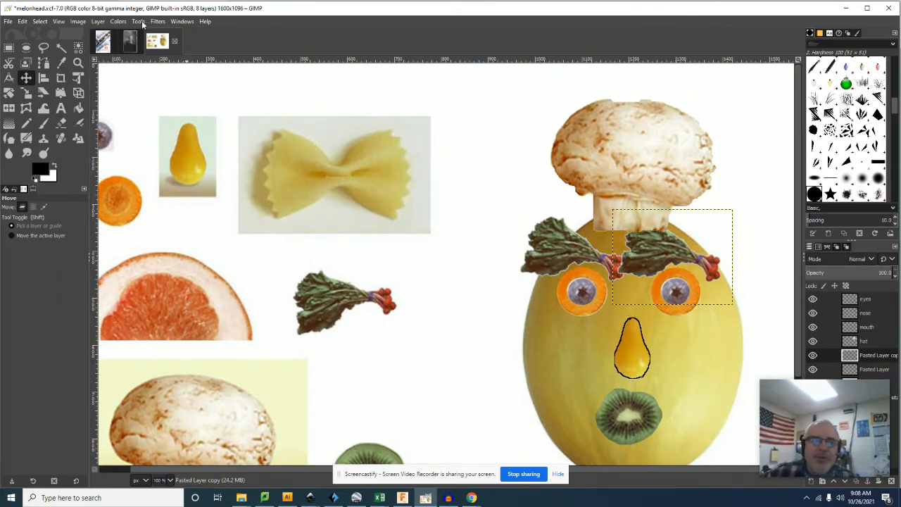
Flip the duplicated radish horizontally and shift it slightly outward so the two eyebrows mirror each other.
{"action": "left_click", "coordinate": [138, 22]}
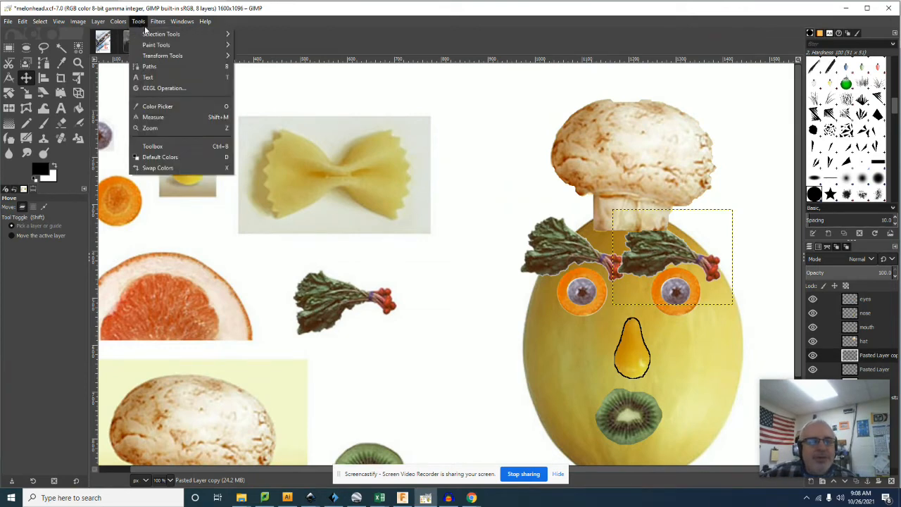
{"action": "mouse_move", "coordinate": [160, 58]}
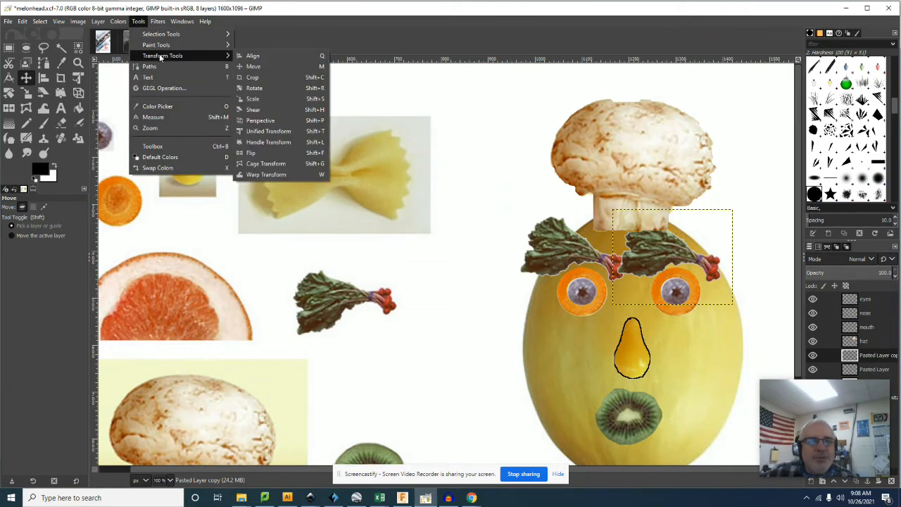
{"action": "left_click", "coordinate": [263, 152]}
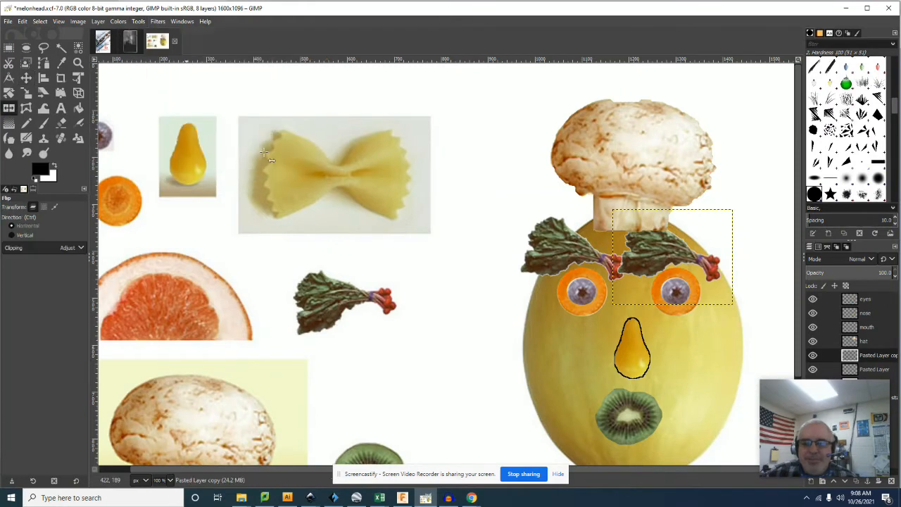
{"action": "left_click", "coordinate": [664, 252]}
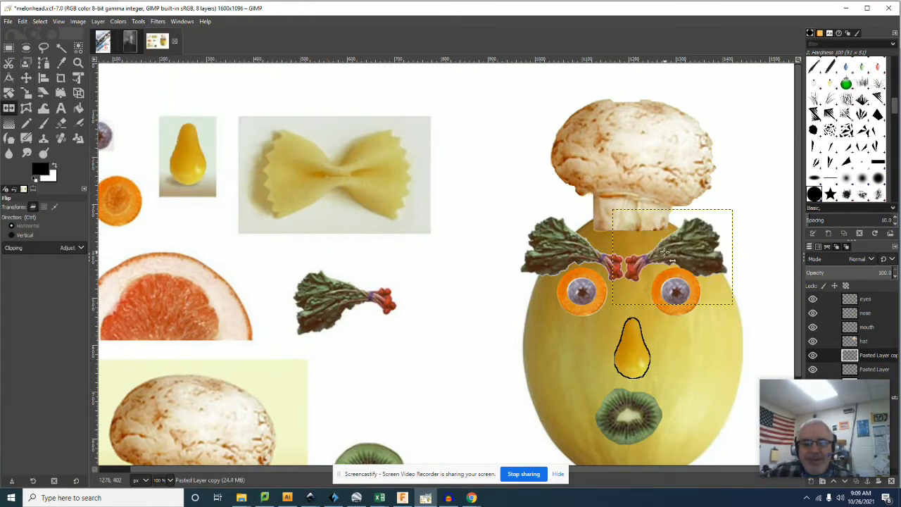
{"action": "key", "text": "m"}
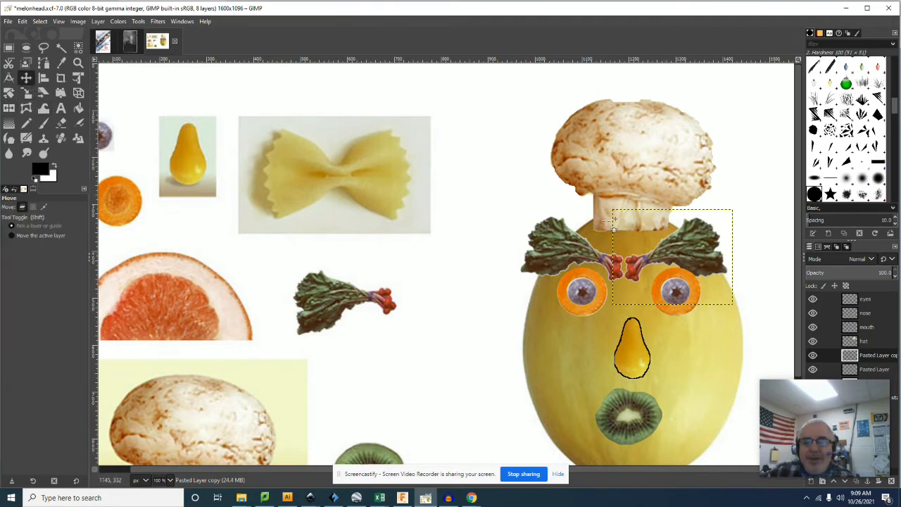
{"action": "left_click_drag", "start_coordinate": [677, 256], "coordinate": [691, 257]}
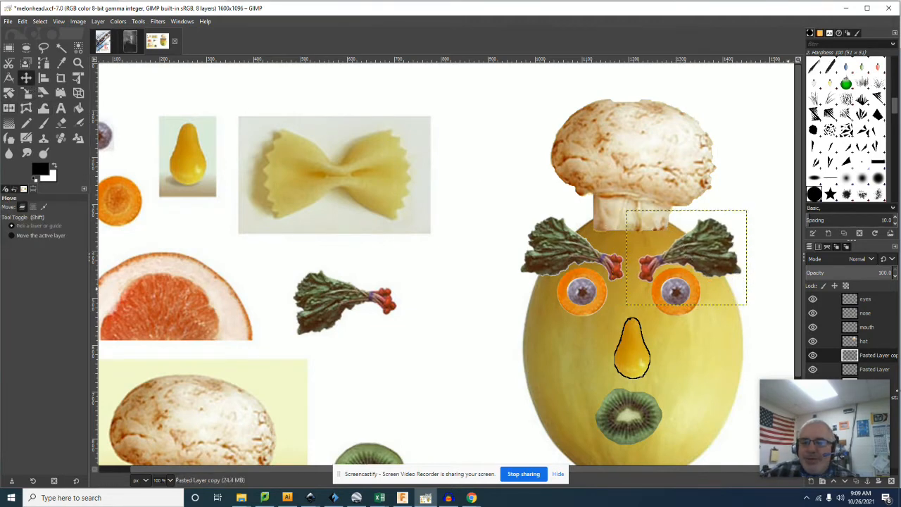
Merge the two radish layers into one layer named eyebrows and place it at the top of the layer stack.
{"action": "right_click", "coordinate": [868, 359]}
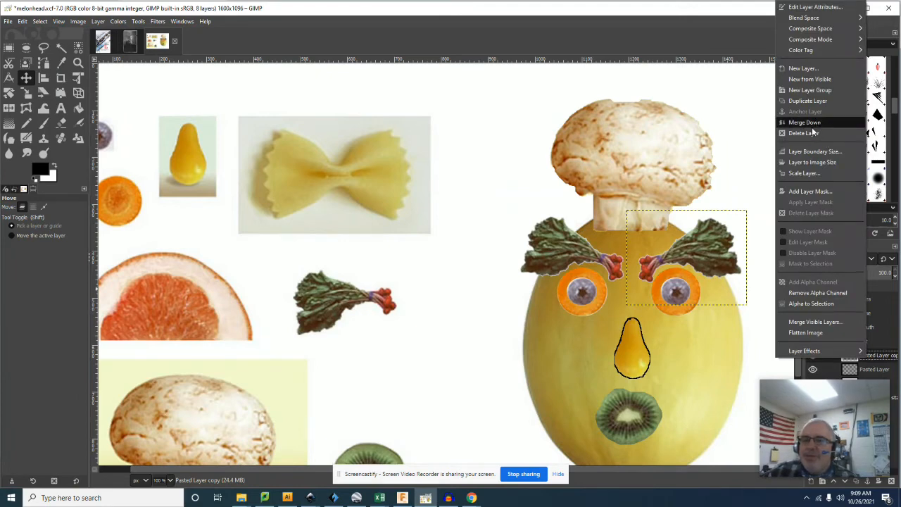
{"action": "left_click", "coordinate": [809, 124]}
{"action": "double_click", "coordinate": [872, 356]}
{"action": "type", "text": "e"}
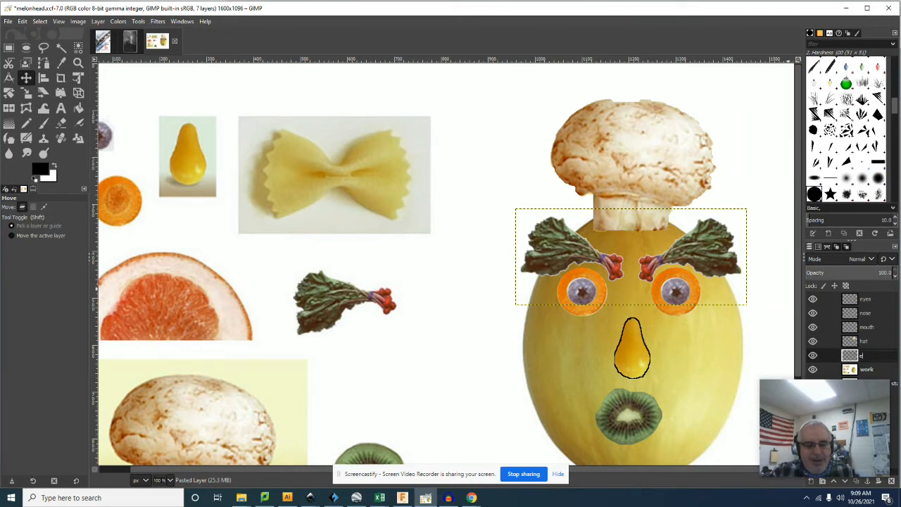
{"action": "type", "text": "yebrows"}
{"action": "key", "text": "Return"}
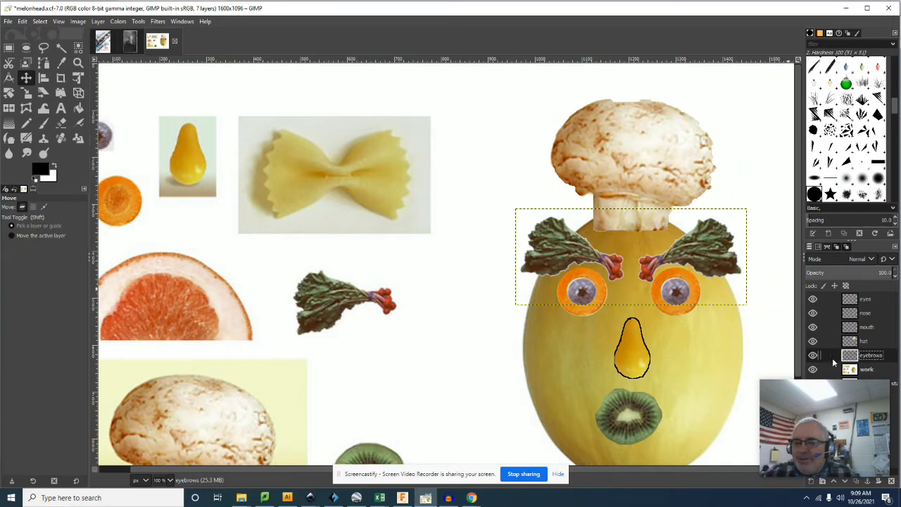
{"action": "left_click_drag", "start_coordinate": [848, 355], "coordinate": [850, 298]}
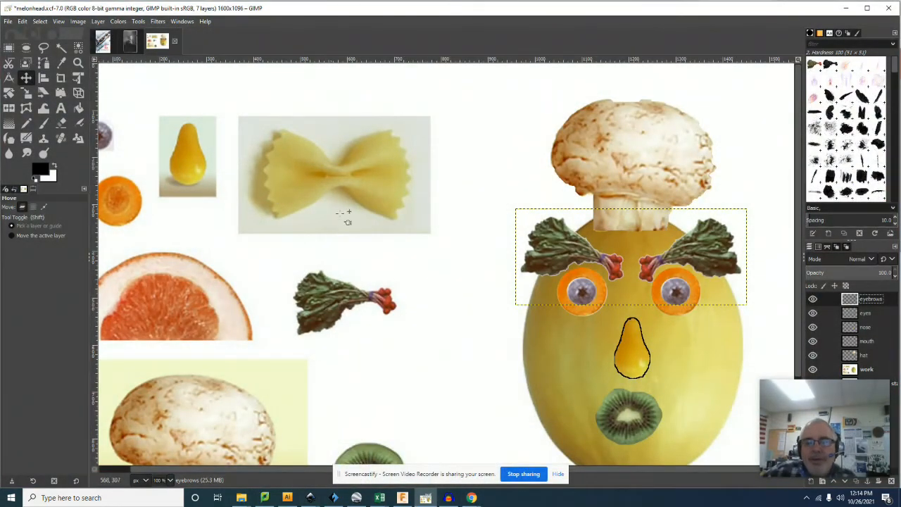
On the work layer, trace the grapefruit's red flesh with Scissors Select, leaving out the rind, and close it into a selection.
{"action": "scroll", "coordinate": [462, 310], "scroll_direction": "down", "scroll_amount": 3}
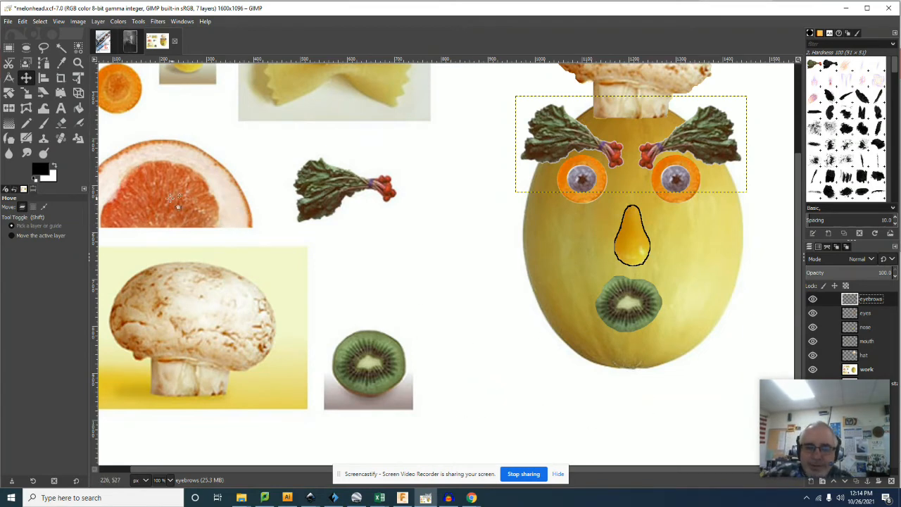
{"action": "left_click_drag", "start_coordinate": [277, 468], "coordinate": [249, 466]}
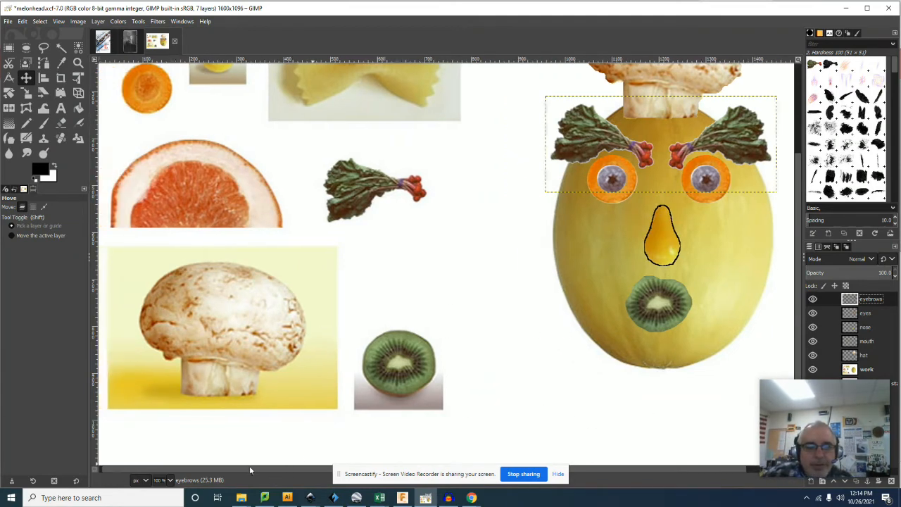
{"action": "left_click", "coordinate": [8, 63]}
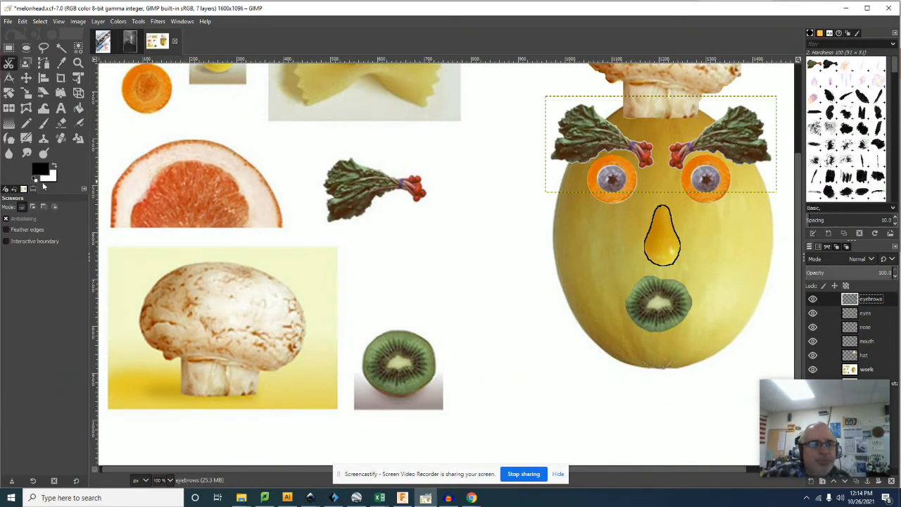
{"action": "left_click", "coordinate": [137, 201]}
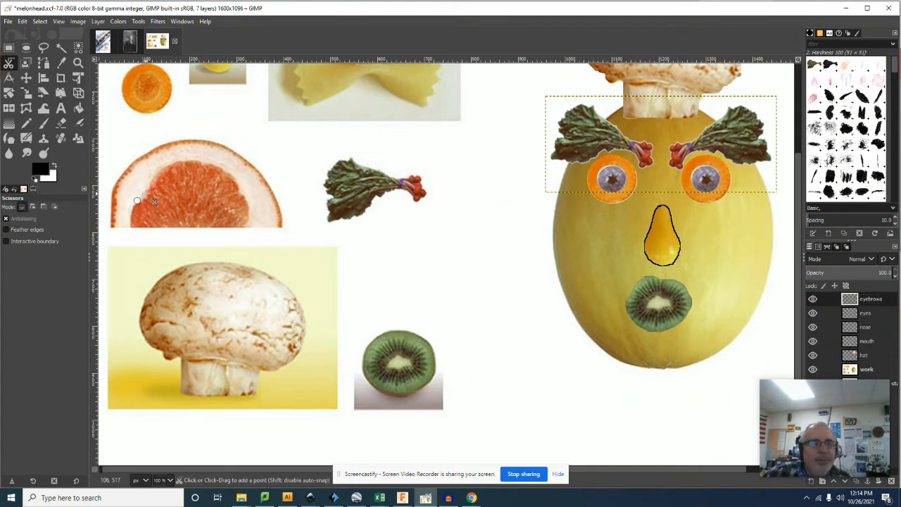
{"action": "left_click", "coordinate": [866, 370]}
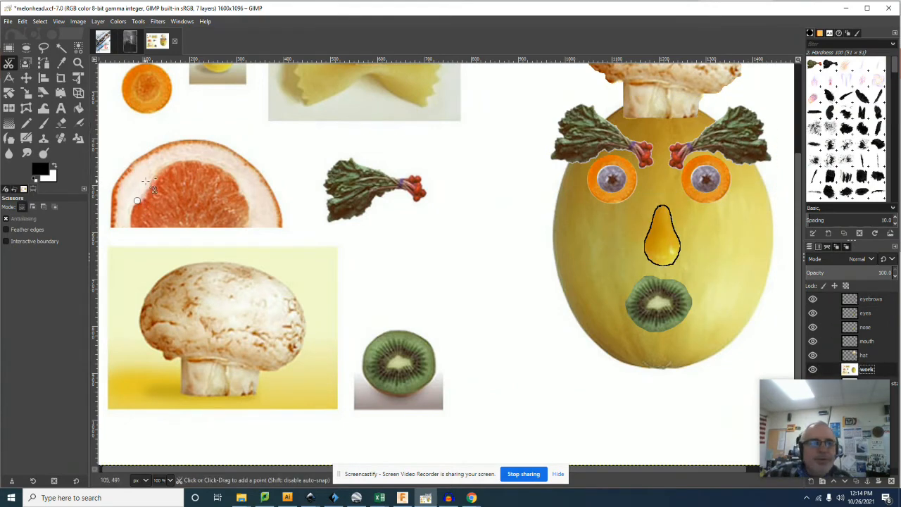
{"action": "left_click", "coordinate": [149, 182]}
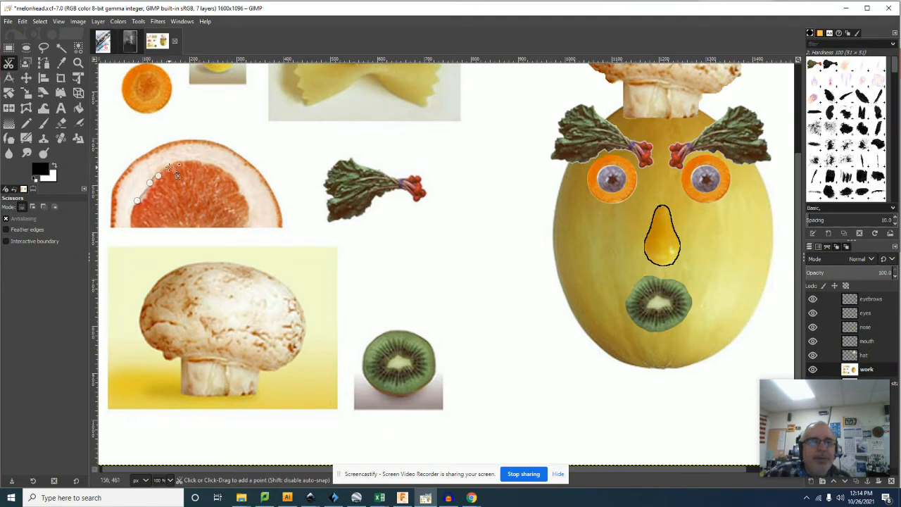
{"action": "left_click", "coordinate": [198, 163]}
{"action": "left_click", "coordinate": [224, 171]}
{"action": "left_click", "coordinate": [233, 178]}
{"action": "left_click", "coordinate": [238, 190]}
{"action": "left_click", "coordinate": [245, 198]}
{"action": "left_click", "coordinate": [247, 216]}
{"action": "left_click", "coordinate": [245, 224]}
{"action": "left_click", "coordinate": [237, 227]}
{"action": "left_click", "coordinate": [197, 229]}
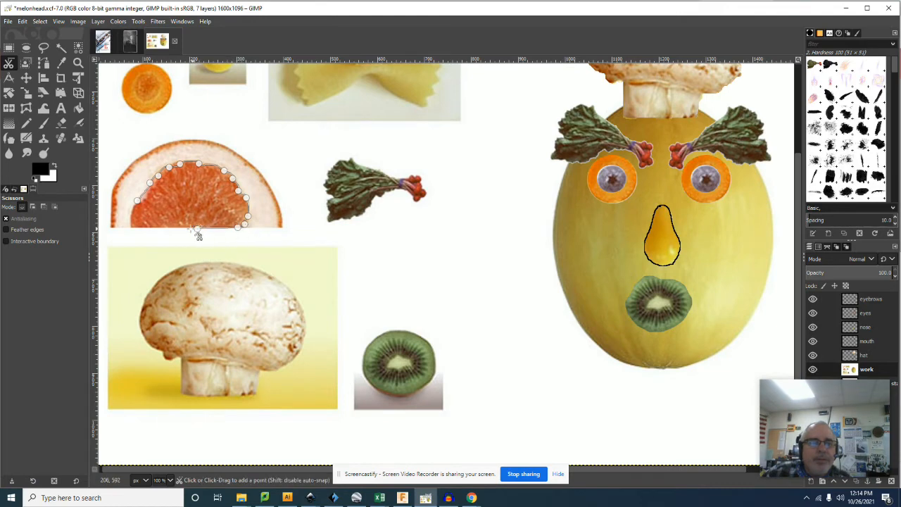
{"action": "left_click", "coordinate": [168, 228]}
{"action": "left_click", "coordinate": [146, 227]}
{"action": "left_click", "coordinate": [129, 227]}
{"action": "left_click", "coordinate": [137, 199]}
{"action": "key", "text": "Return"}
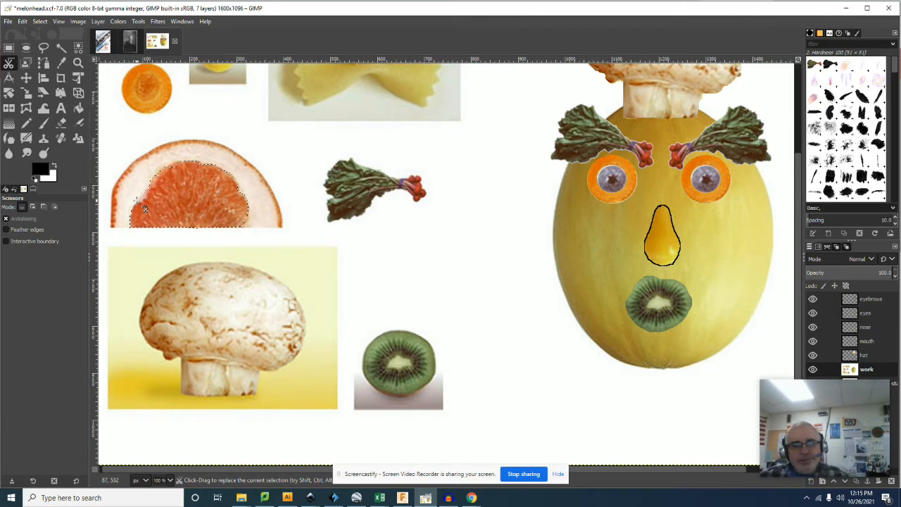
Copy the selected grapefruit flesh and paste it onto a new layer.
{"action": "key", "text": "ctrl"}
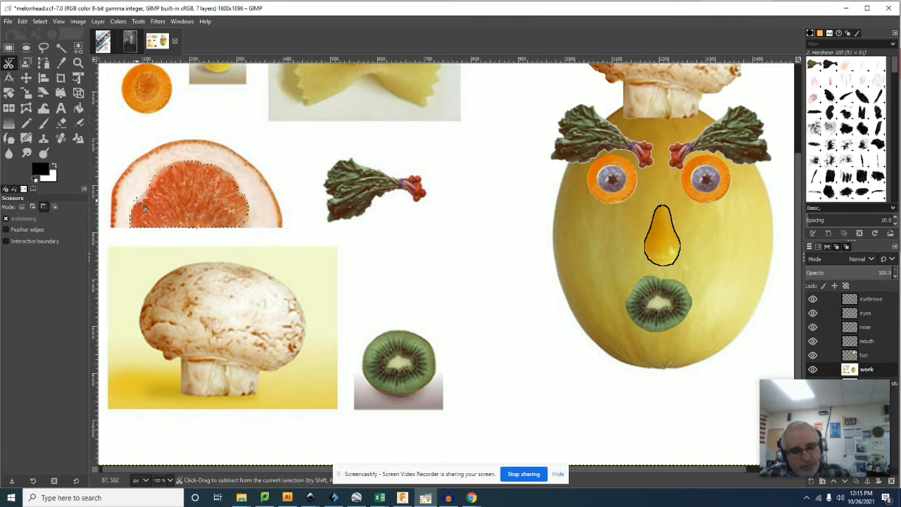
{"action": "key", "text": "ctrl+c"}
{"action": "key", "text": "ctrl+v"}
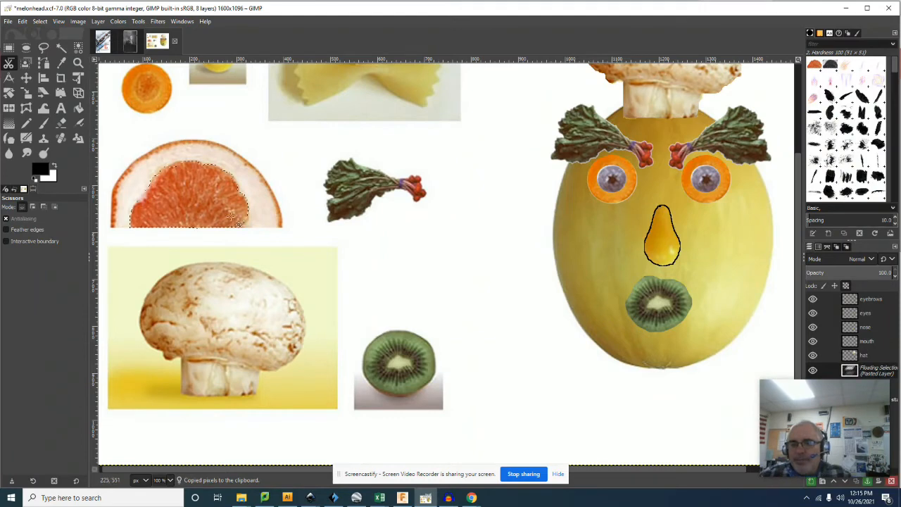
{"action": "right_click", "coordinate": [878, 375]}
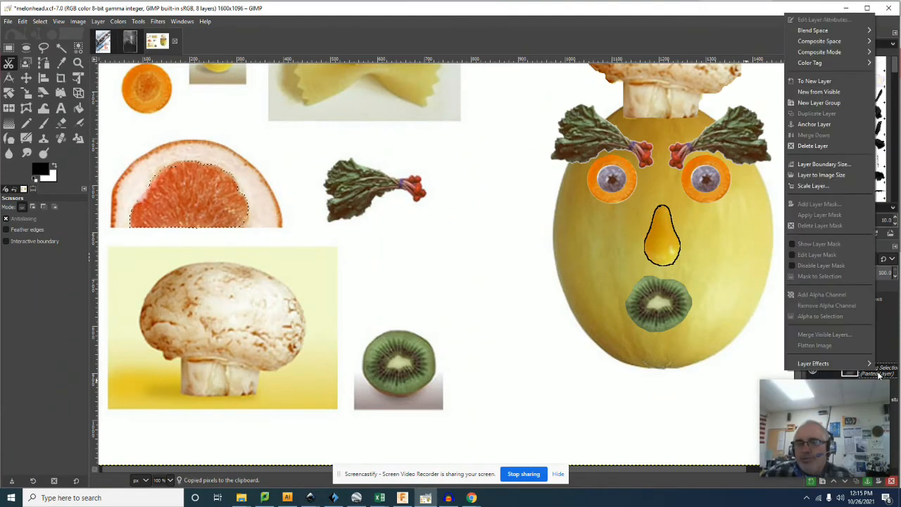
{"action": "left_click", "coordinate": [814, 81]}
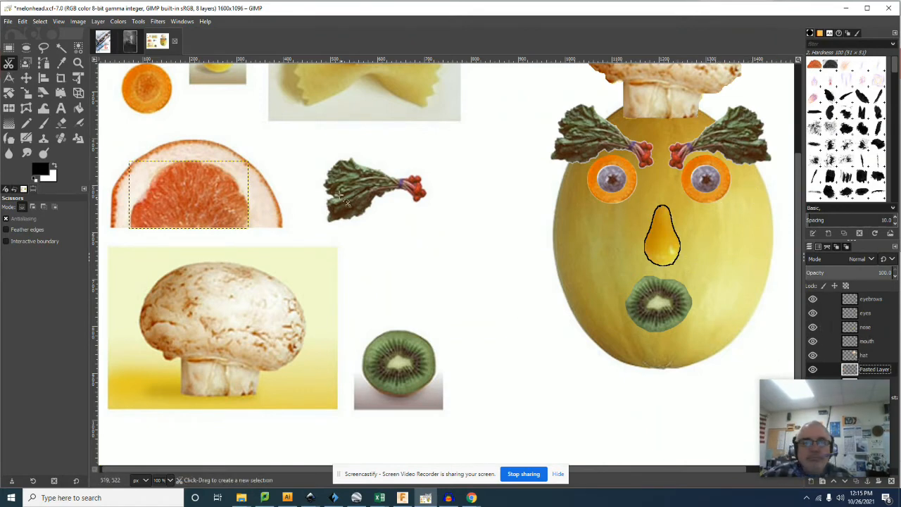
Move the grapefruit piece beside the melon's left edge and rotate it by -93.90 degrees so its flat side faces the melon.
{"action": "left_click", "coordinate": [26, 78]}
{"action": "left_click_drag", "start_coordinate": [178, 203], "coordinate": [507, 232]}
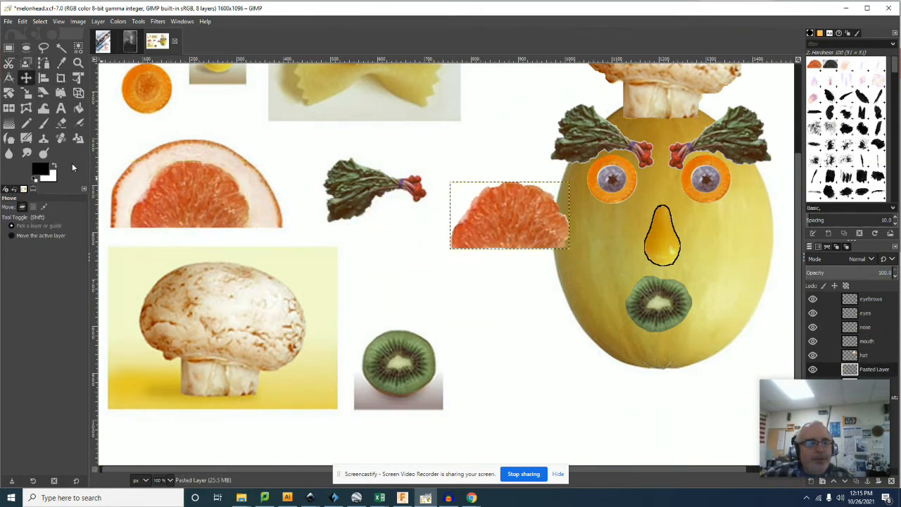
{"action": "left_click", "coordinate": [9, 94]}
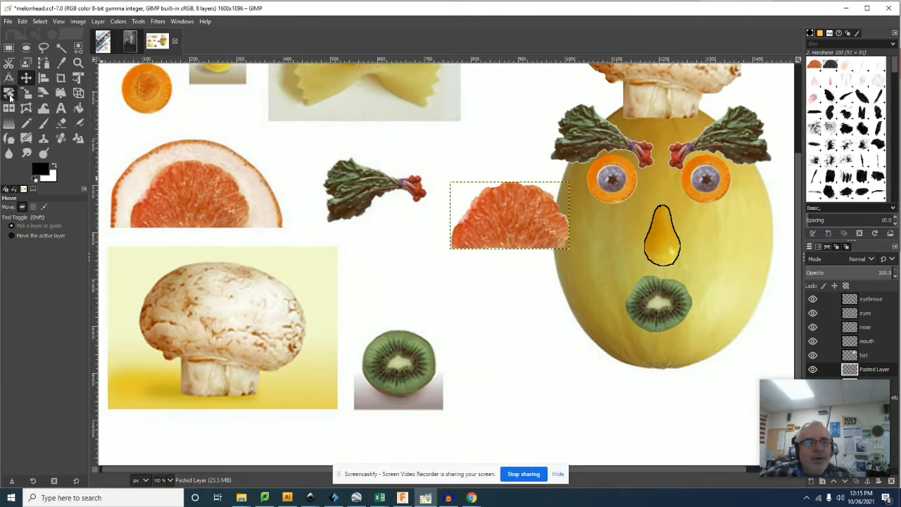
{"action": "left_click_drag", "start_coordinate": [554, 220], "coordinate": [512, 187]}
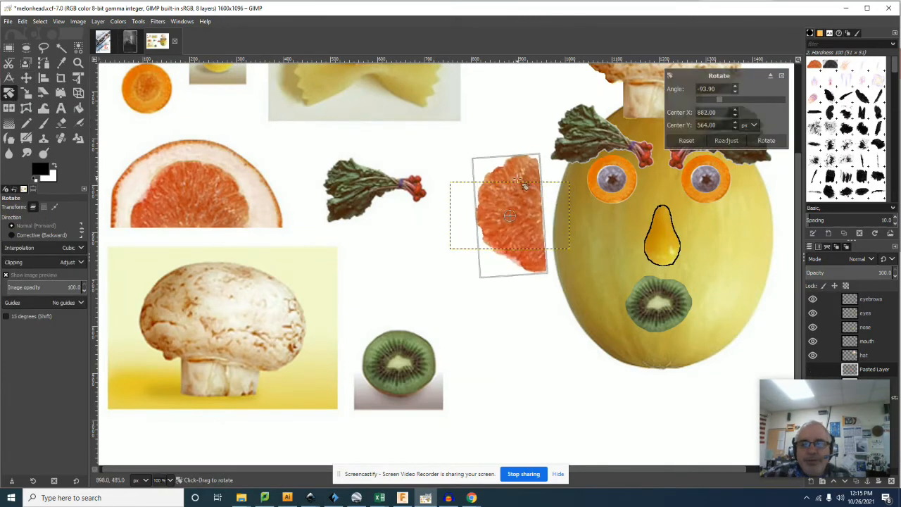
{"action": "left_click", "coordinate": [766, 141]}
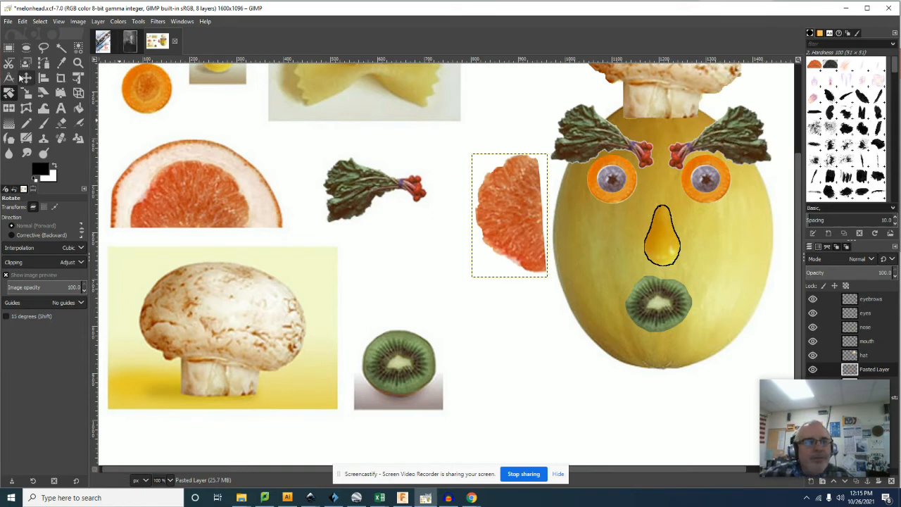
Move the grapefruit piece so its flat side overlaps the melon's left edge, and duplicate its layer.
{"action": "left_click", "coordinate": [25, 79]}
{"action": "left_click_drag", "start_coordinate": [512, 213], "coordinate": [538, 227]}
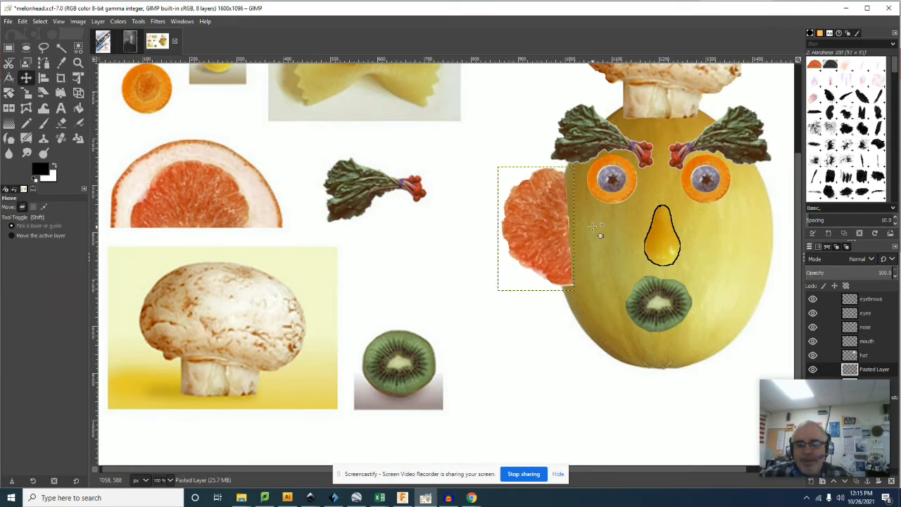
{"action": "right_click", "coordinate": [881, 371]}
{"action": "left_click", "coordinate": [822, 112]}
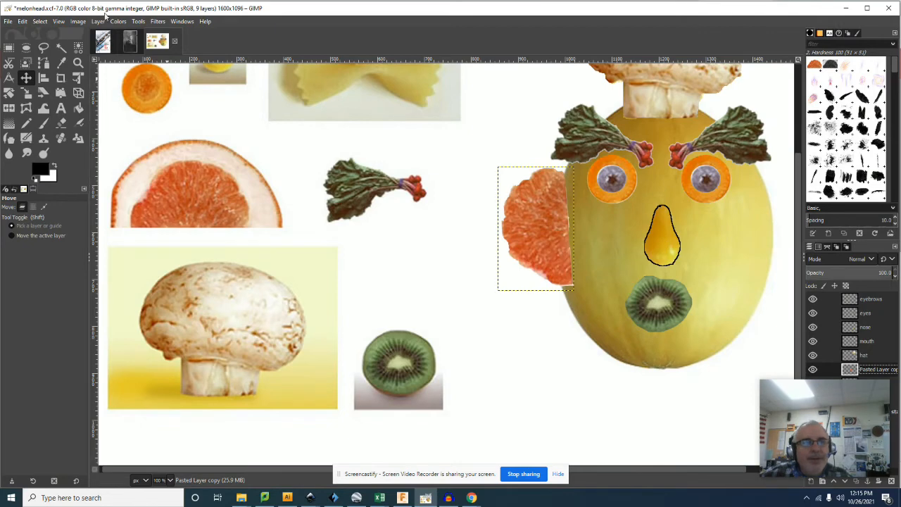
Flip the duplicated grapefruit piece horizontally and move it to the melon's right edge as the second ear.
{"action": "left_click", "coordinate": [138, 21]}
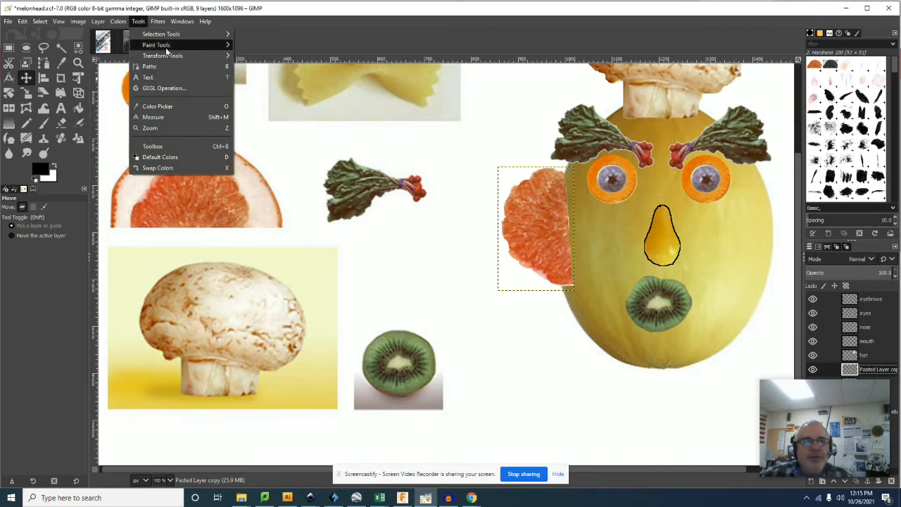
{"action": "mouse_move", "coordinate": [171, 59]}
{"action": "left_click", "coordinate": [250, 153]}
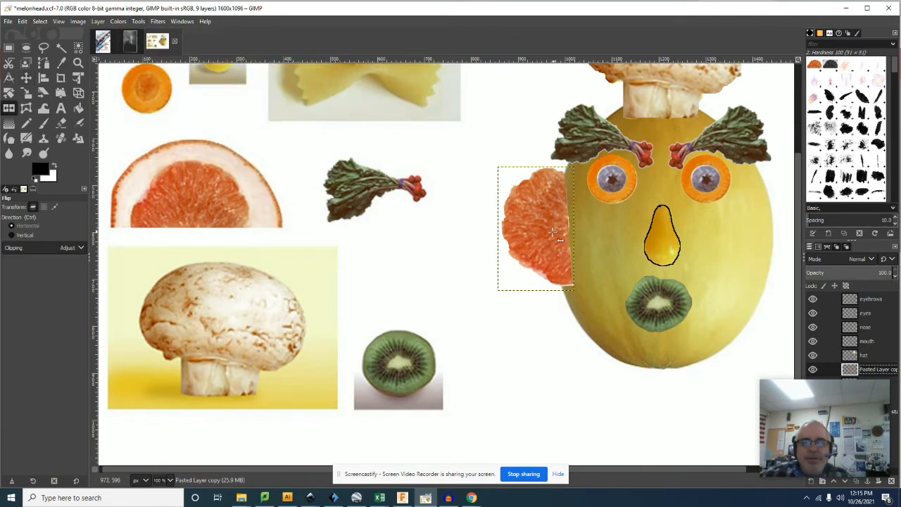
{"action": "left_click", "coordinate": [548, 234]}
{"action": "left_click", "coordinate": [26, 78]}
{"action": "left_click_drag", "start_coordinate": [536, 222], "coordinate": [780, 235]}
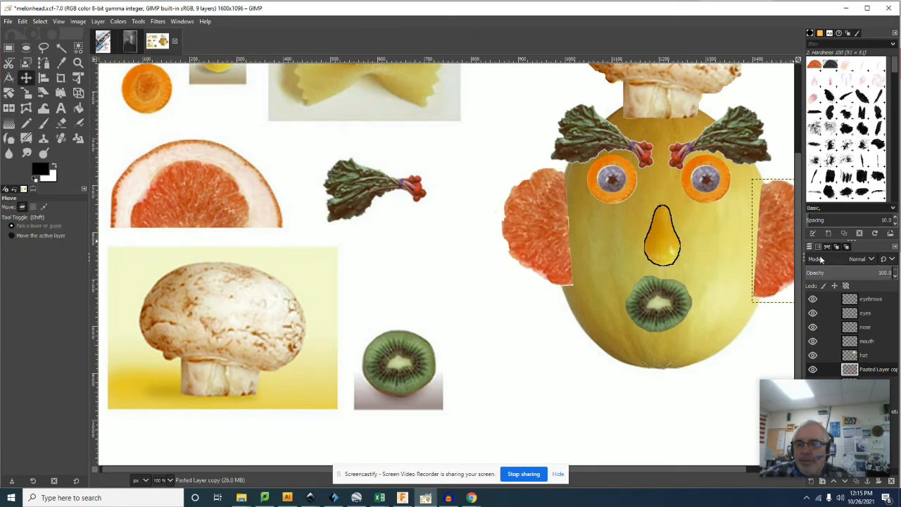
Merge the two grapefruit layers into one and name the merged layer ears.
{"action": "right_click", "coordinate": [876, 371]}
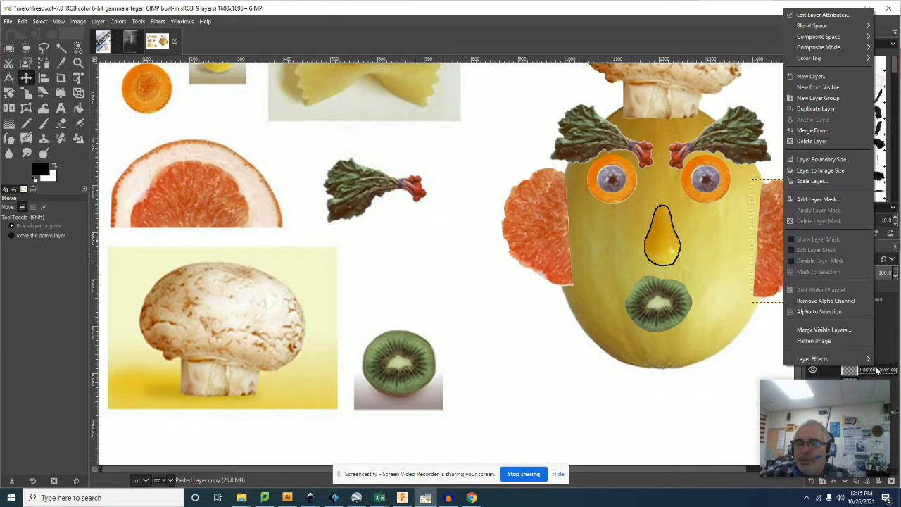
{"action": "left_click", "coordinate": [830, 131]}
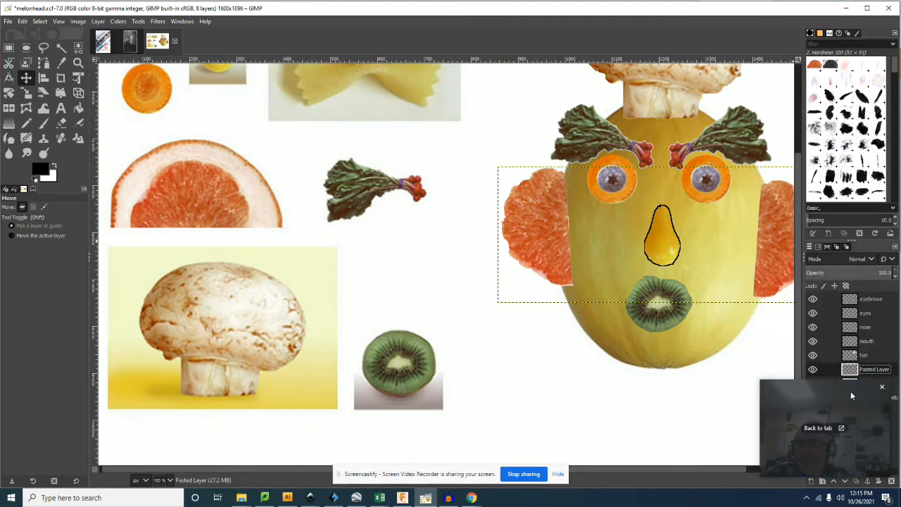
{"action": "left_click_drag", "start_coordinate": [803, 385], "coordinate": [705, 388]}
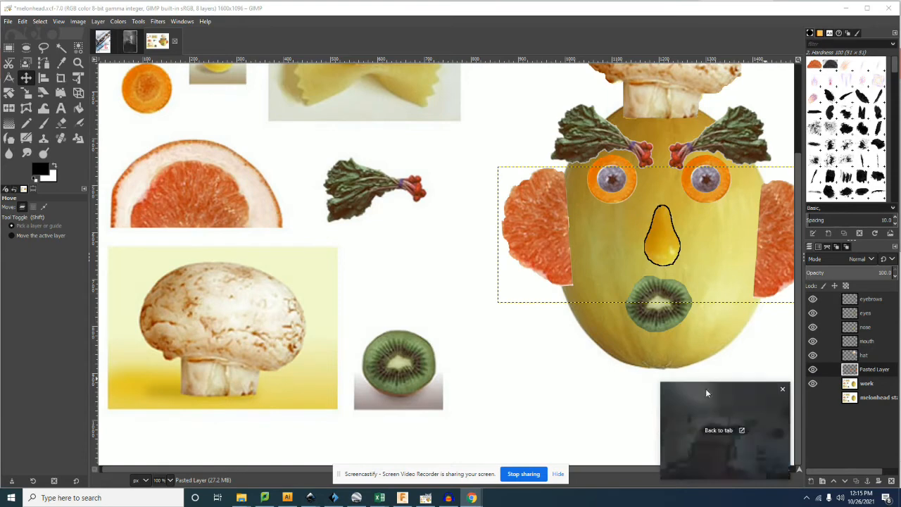
{"action": "double_click", "coordinate": [876, 369]}
{"action": "type", "text": "ears"}
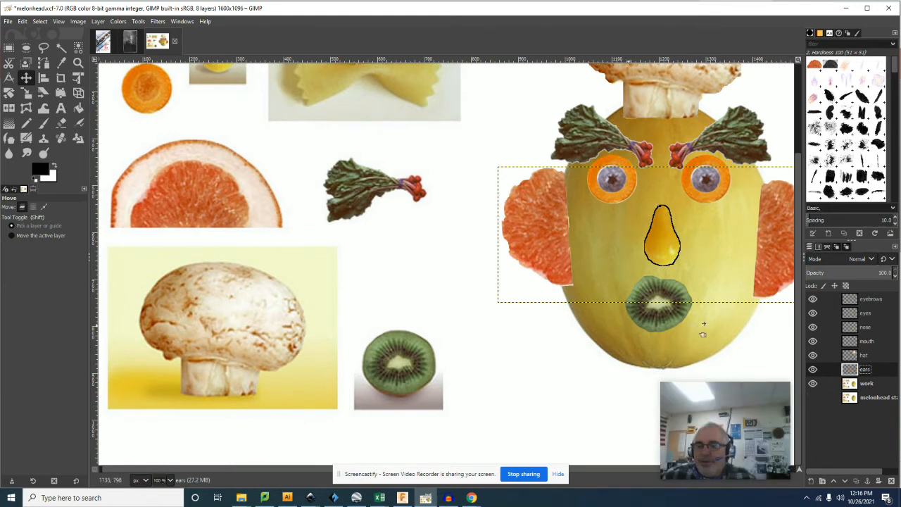
On the work layer, select a rectangle around the bow-tie pasta and subtract its grey background with Fuzzy Select.
{"action": "left_click", "coordinate": [477, 334]}
{"action": "scroll", "coordinate": [460, 341], "scroll_direction": "up", "scroll_amount": 3}
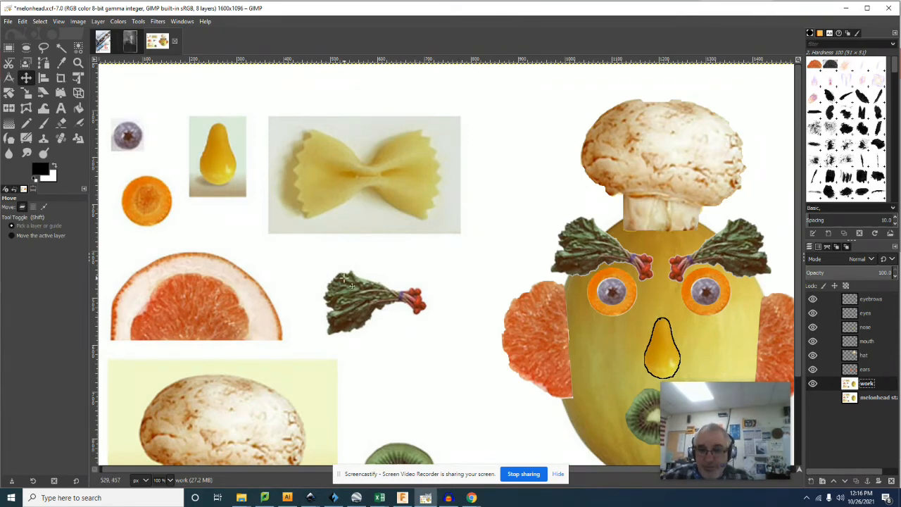
{"action": "left_click", "coordinate": [9, 48]}
{"action": "left_click_drag", "start_coordinate": [294, 126], "coordinate": [456, 230]}
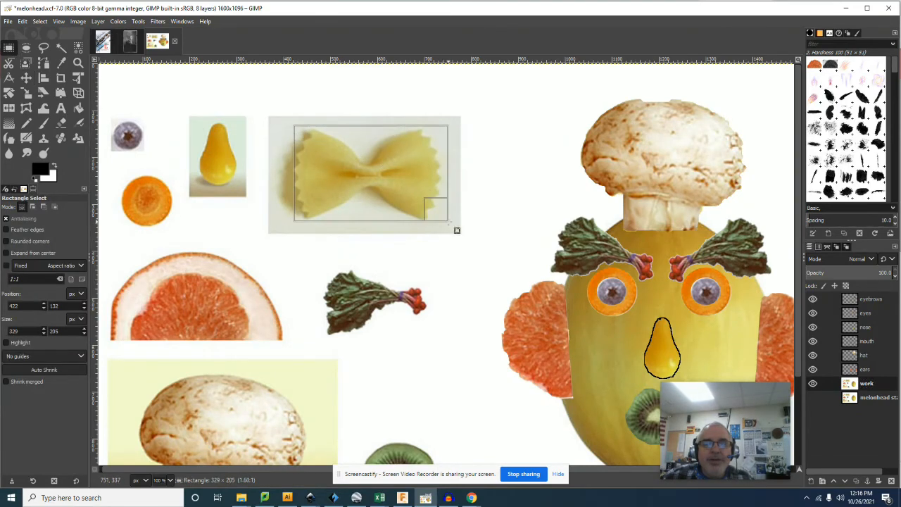
{"action": "left_click_drag", "start_coordinate": [315, 223], "coordinate": [296, 227]}
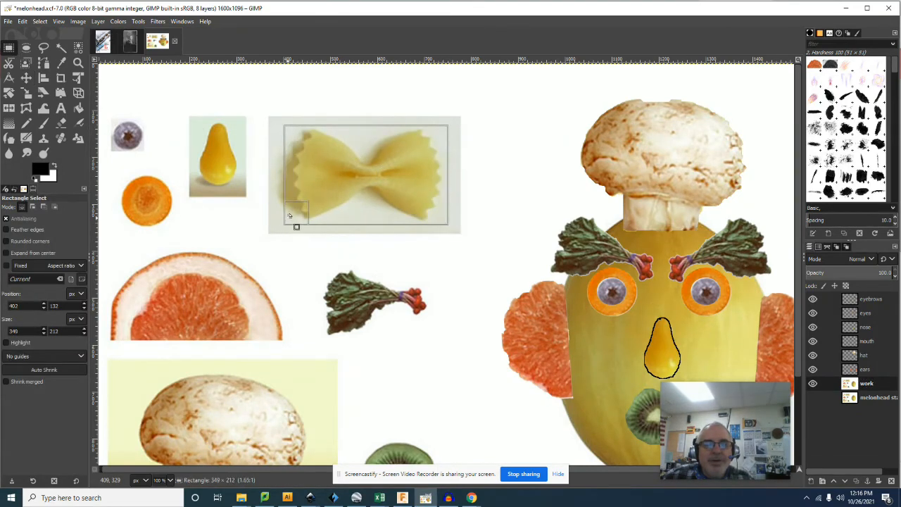
{"action": "left_click", "coordinate": [59, 49]}
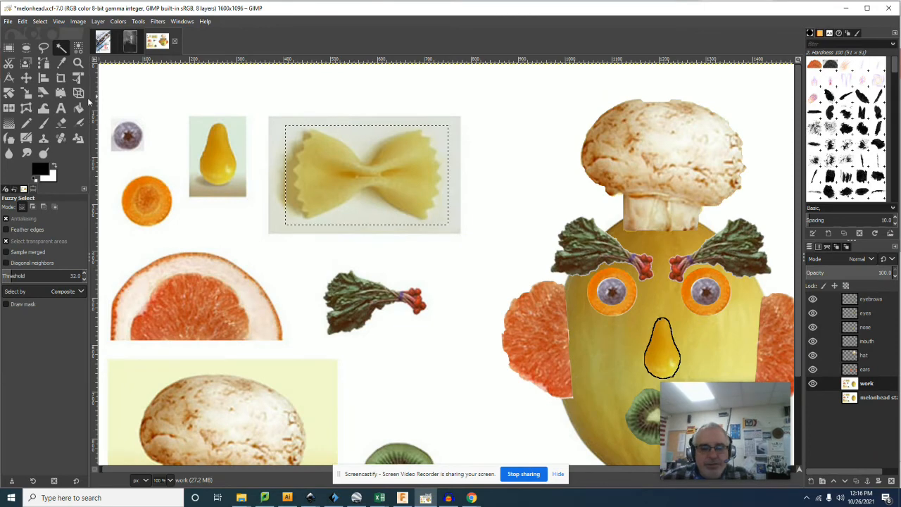
{"action": "key", "text": "ctrl"}
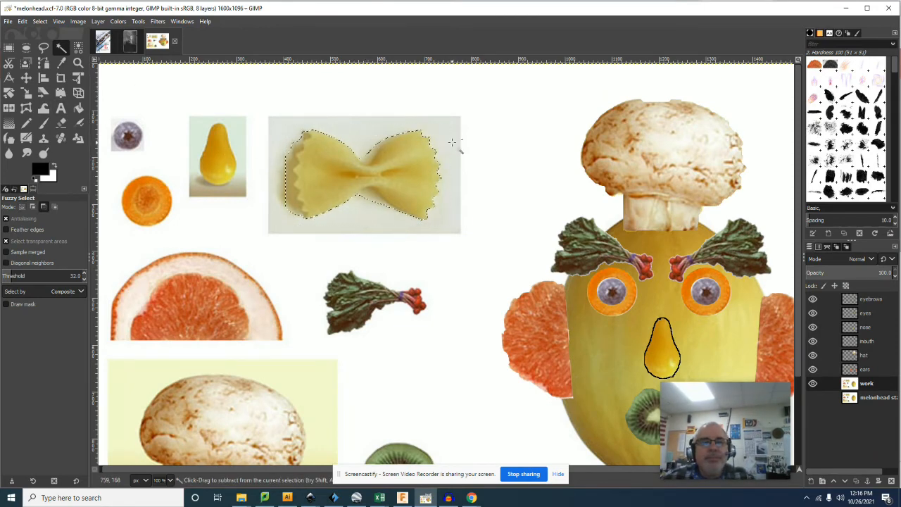
Copy the selected bow-tie pasta and paste it onto a new layer.
{"action": "key", "text": "ctrl+c"}
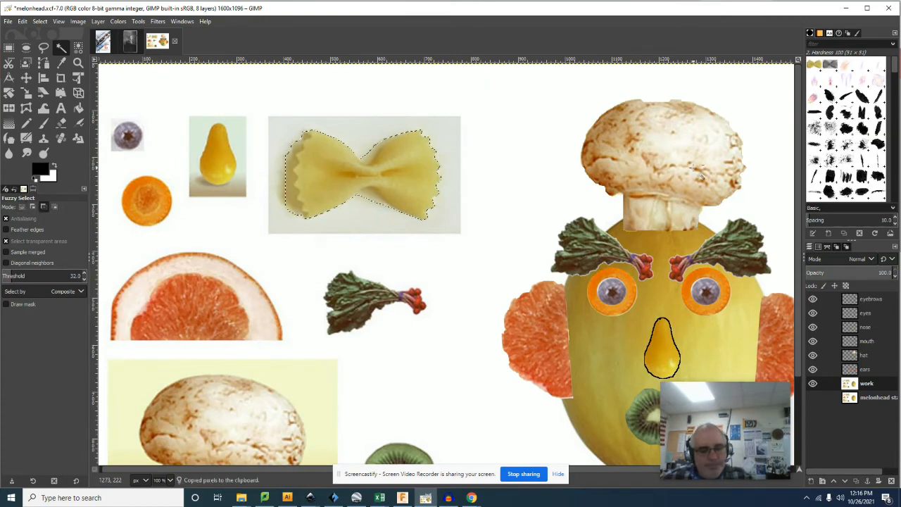
{"action": "key", "text": "ctrl+v"}
{"action": "right_click", "coordinate": [885, 388]}
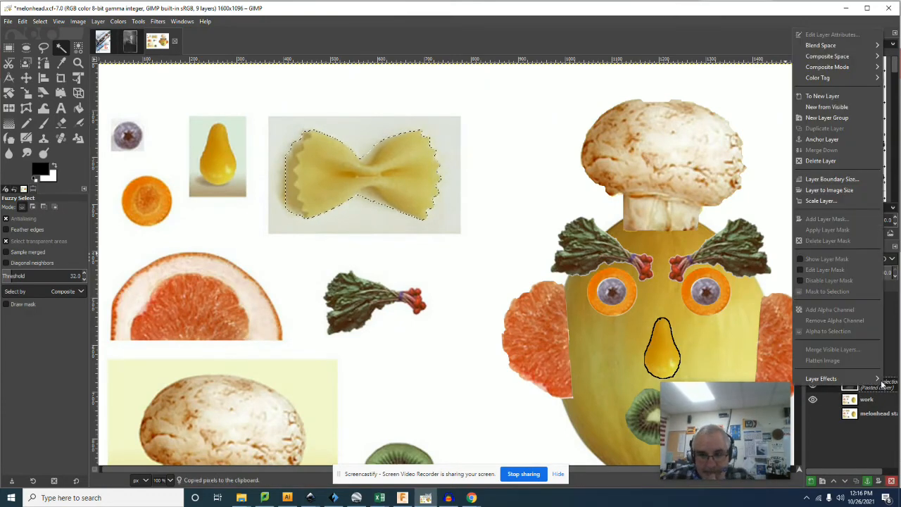
{"action": "left_click", "coordinate": [845, 95]}
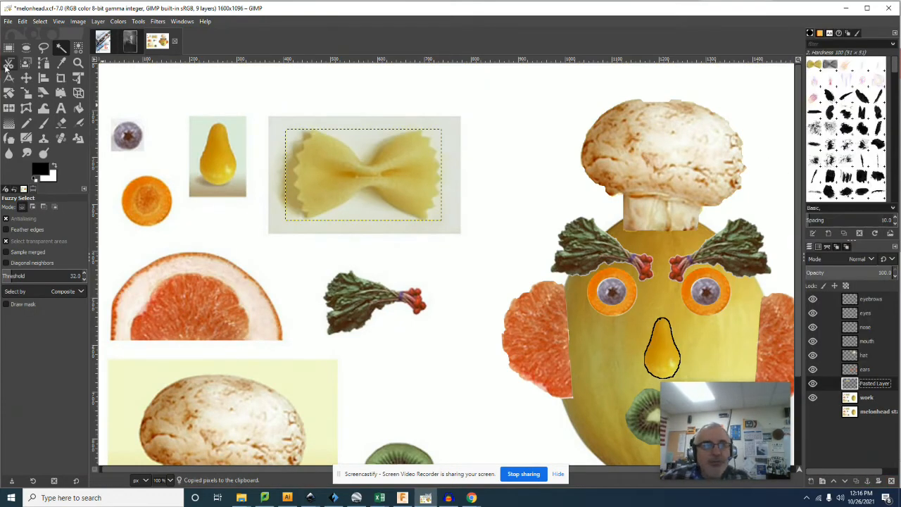
Move the pasta bow tie over the melon's lower end, just below the kiwi mouth.
{"action": "left_click", "coordinate": [26, 78]}
{"action": "left_click_drag", "start_coordinate": [351, 181], "coordinate": [660, 387]}
{"action": "scroll", "coordinate": [707, 350], "scroll_direction": "down", "scroll_amount": 3}
{"action": "left_click_drag", "start_coordinate": [710, 277], "coordinate": [708, 373]}
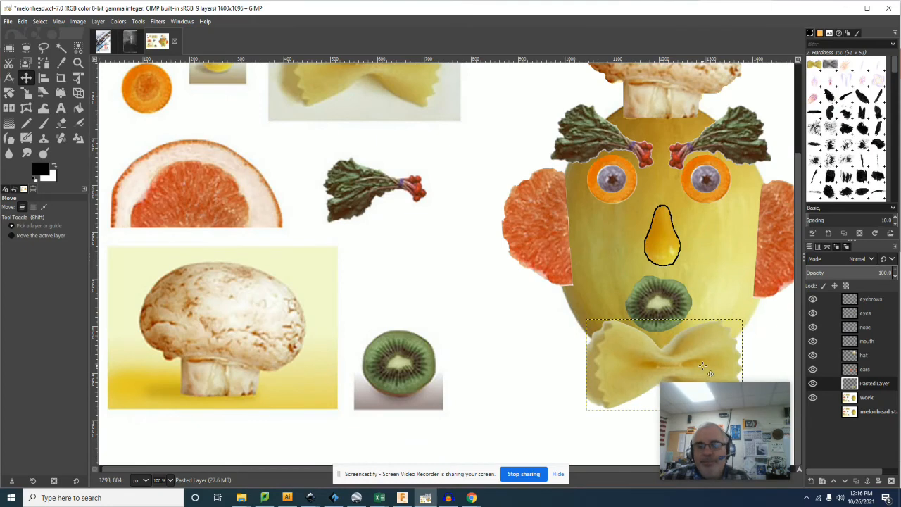
{"action": "key", "text": "shift+ctrl+j"}
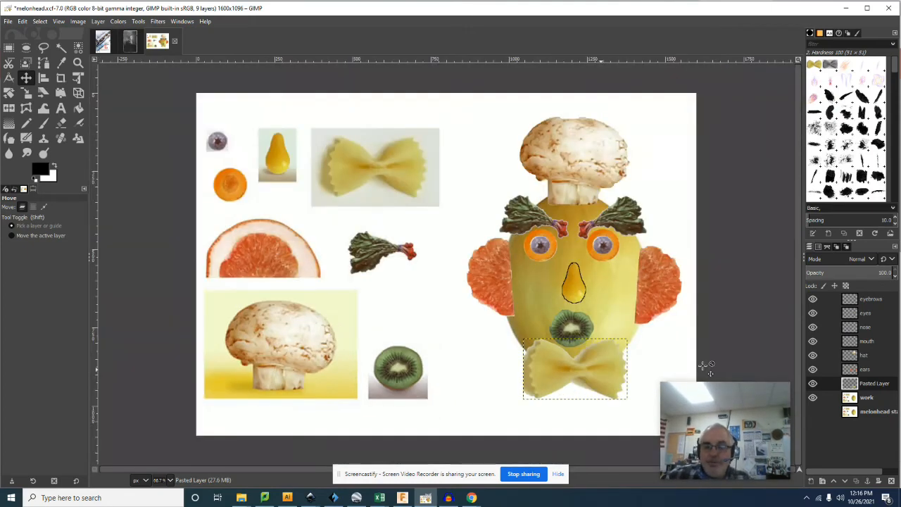
Crop the image to the melon-head portion, 788 × 1096 px, cutting off the loose food pieces.
{"action": "left_click", "coordinate": [869, 398]}
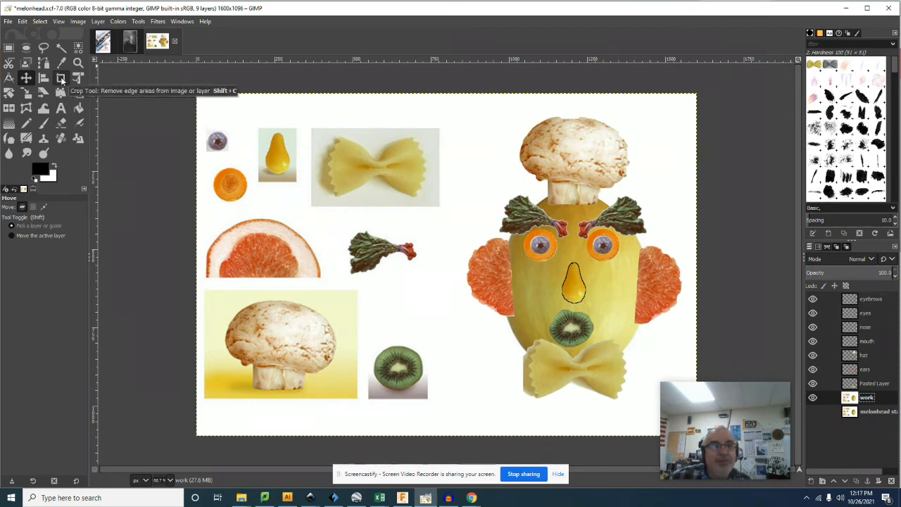
{"action": "left_click", "coordinate": [60, 77]}
{"action": "left_click_drag", "start_coordinate": [450, 92], "coordinate": [697, 434]}
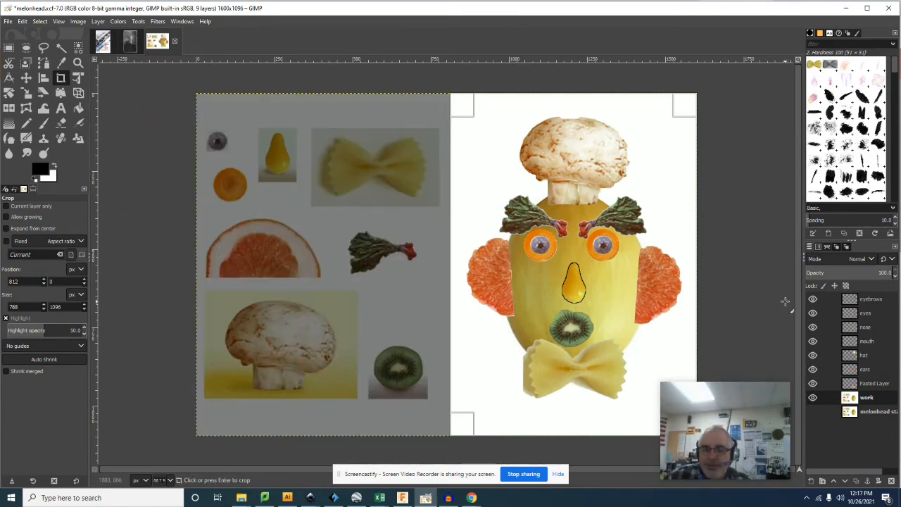
{"action": "key", "text": "Return"}
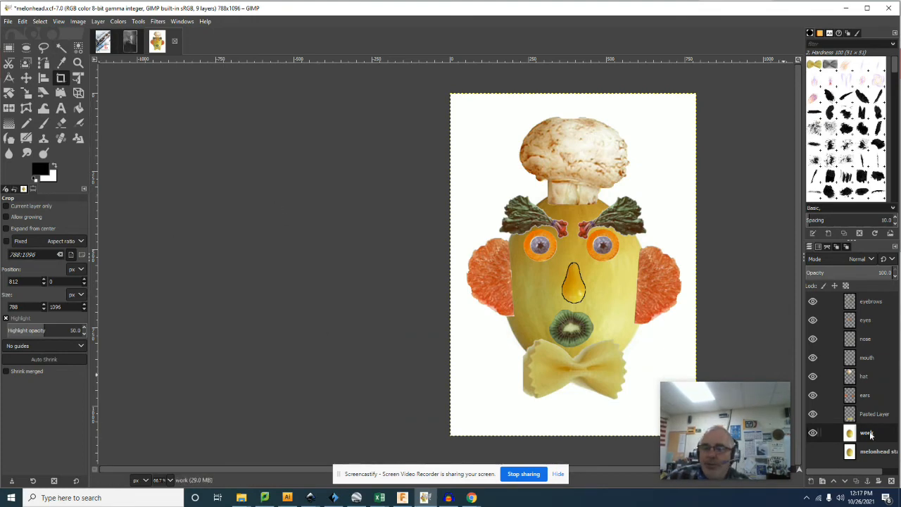
Fuzzy-select the white background on the work layer and fill it with the Pine pattern.
{"action": "left_click", "coordinate": [62, 48]}
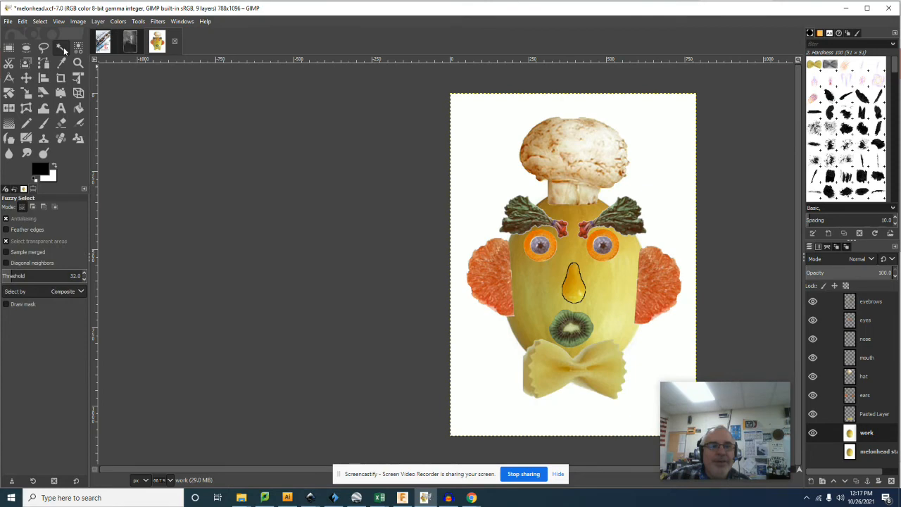
{"action": "left_click", "coordinate": [474, 156]}
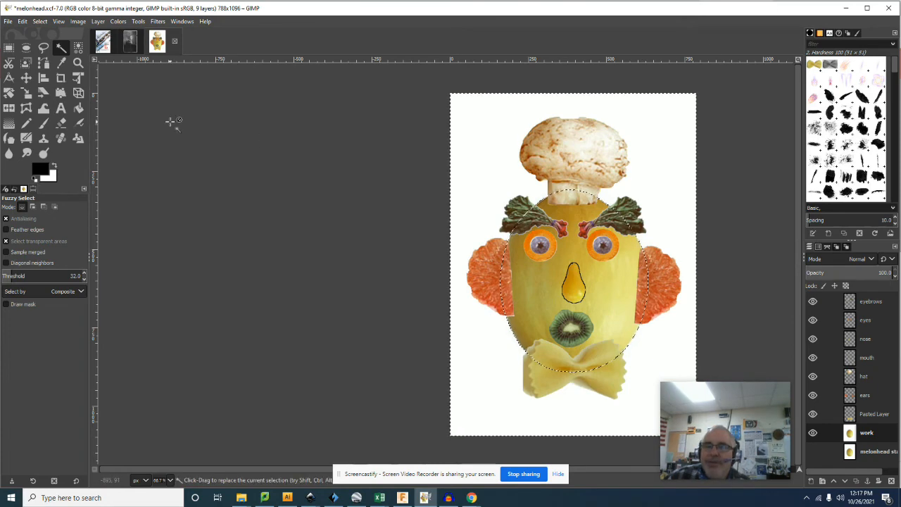
{"action": "left_click", "coordinate": [21, 22]}
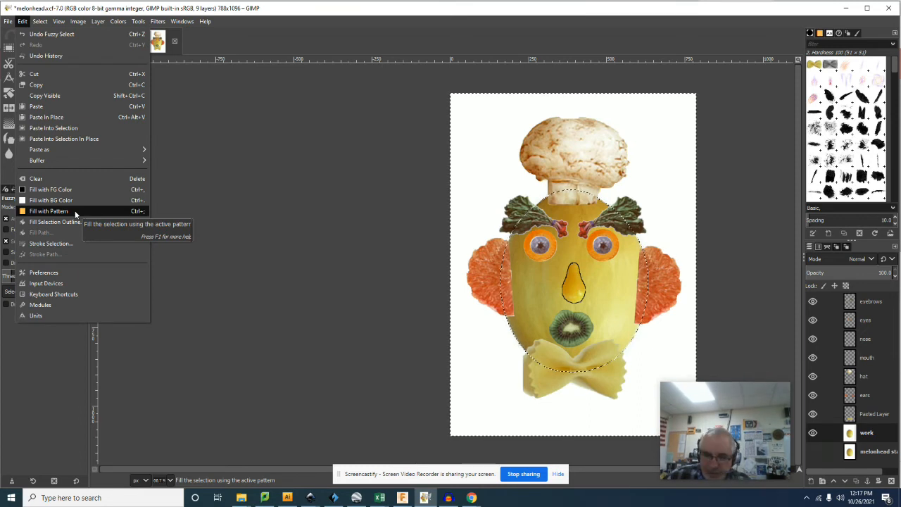
{"action": "left_click", "coordinate": [49, 211]}
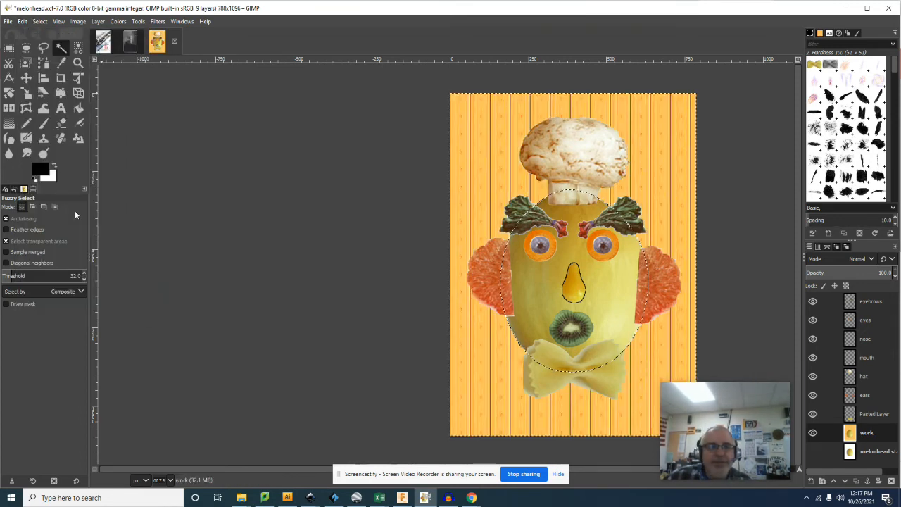
Fill the selected background with the Electric Blue pattern.
{"action": "left_click", "coordinate": [819, 34]}
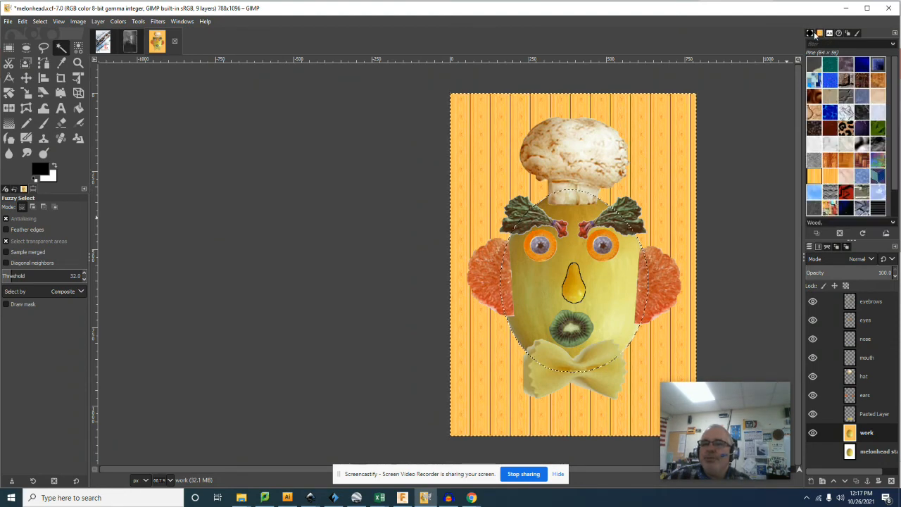
{"action": "left_click", "coordinate": [828, 116]}
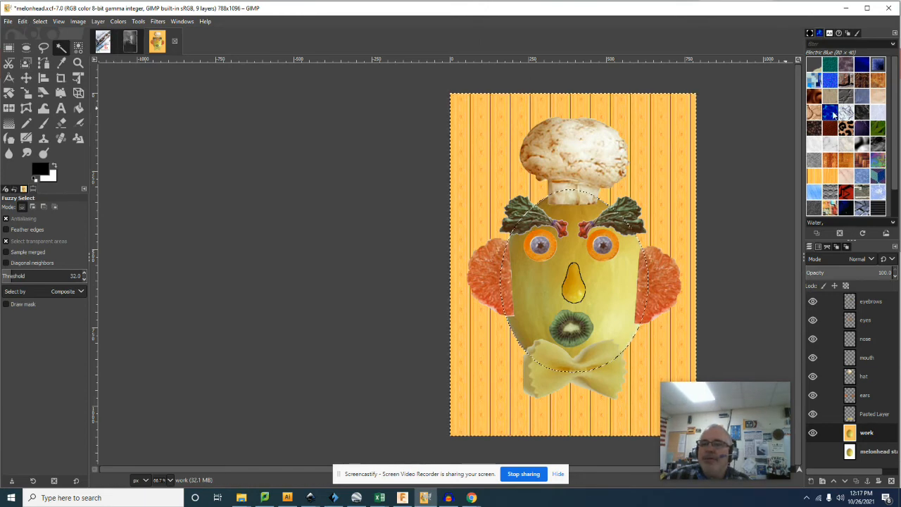
{"action": "left_click", "coordinate": [28, 22]}
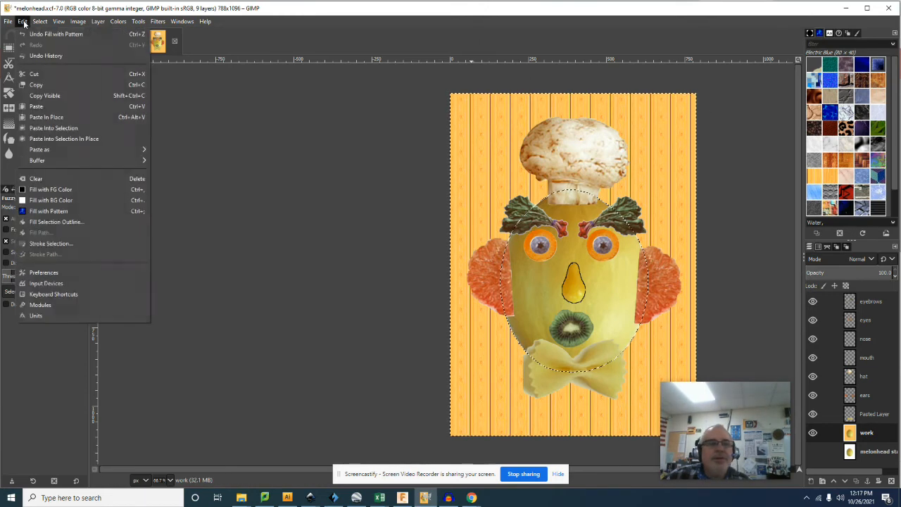
{"action": "left_click", "coordinate": [60, 212]}
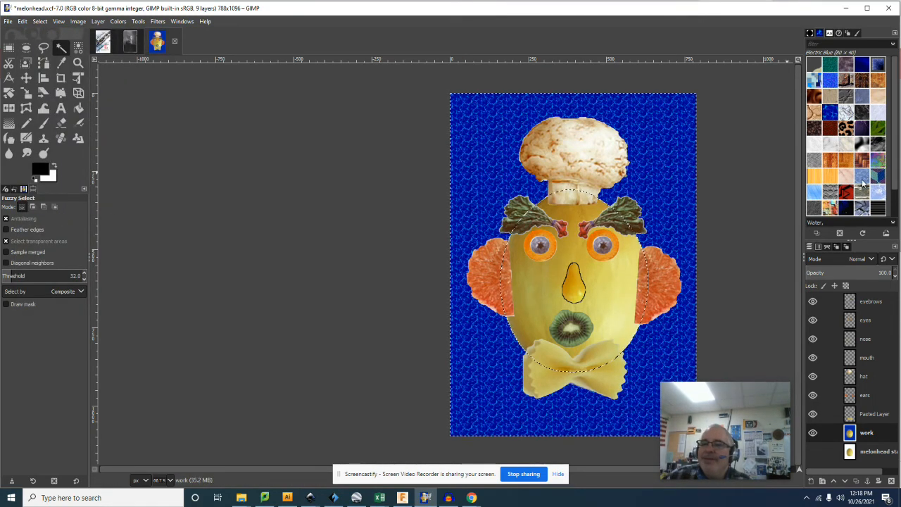
Fill the selected background with the Pastel Stuff pattern and clear the selection.
{"action": "left_click", "coordinate": [880, 163]}
{"action": "left_click", "coordinate": [22, 21]}
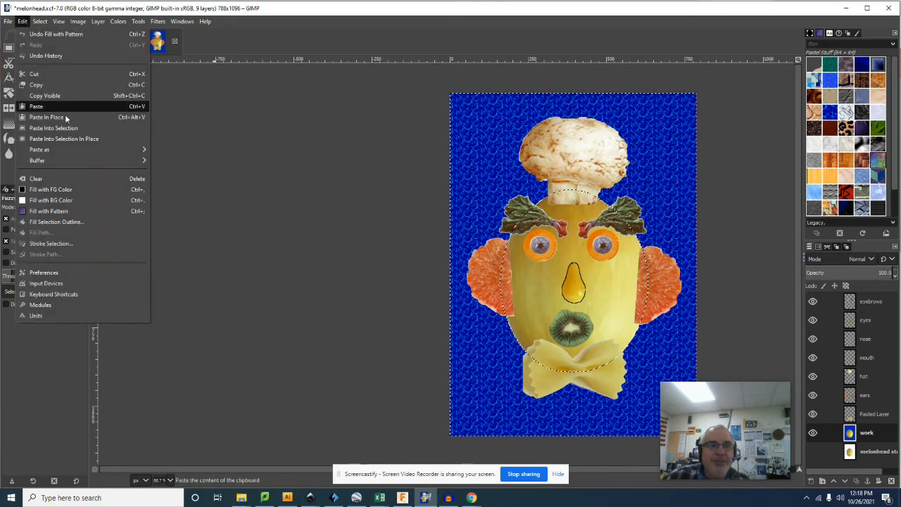
{"action": "left_click", "coordinate": [68, 209]}
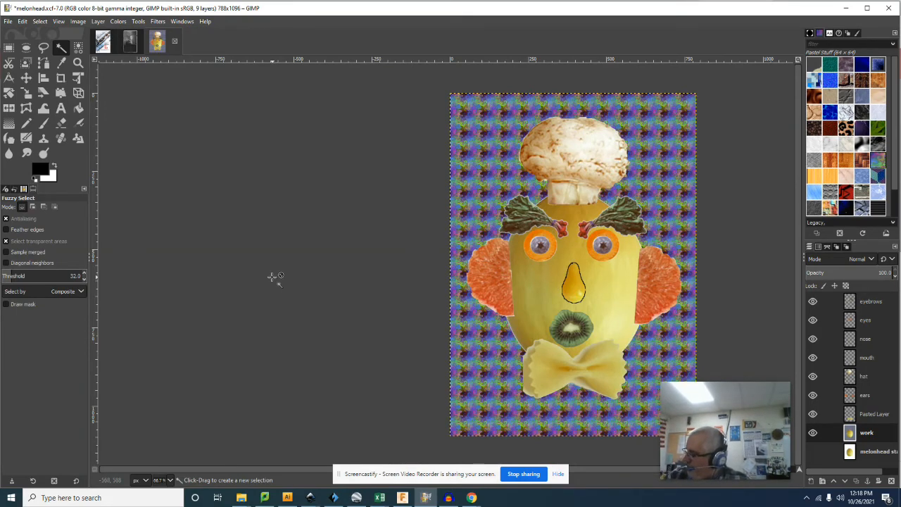
Add white 62 px Sans-serif text below the bow tie, reading the creator's title and name in possessive form followed by "Melonhead".
{"action": "left_click", "coordinate": [60, 107]}
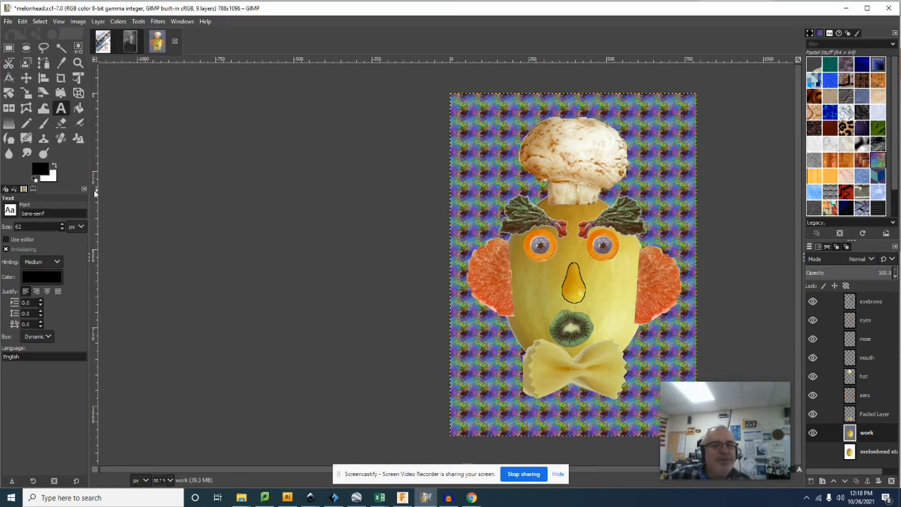
{"action": "left_click", "coordinate": [54, 166]}
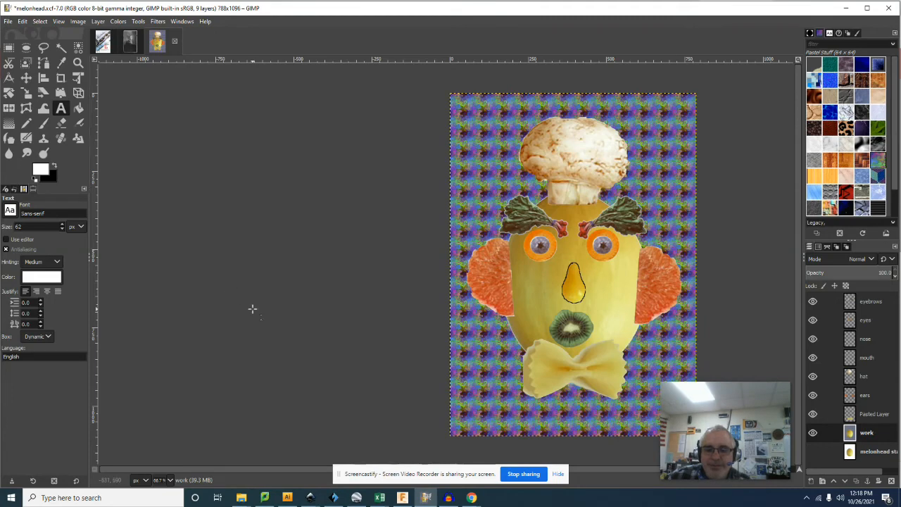
{"action": "left_click_drag", "start_coordinate": [467, 393], "coordinate": [651, 433]}
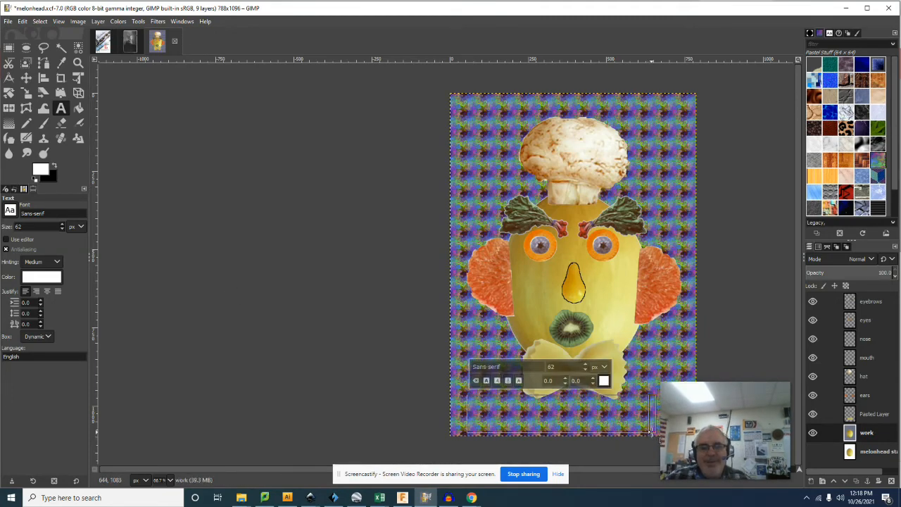
{"action": "type", "text": "Mr. Donn"}
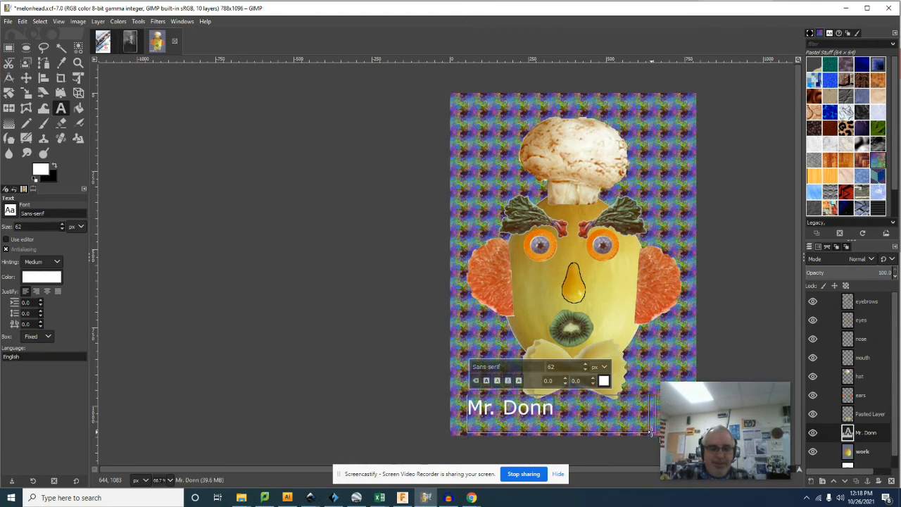
{"action": "type", "text": "elly's Melonhead"}
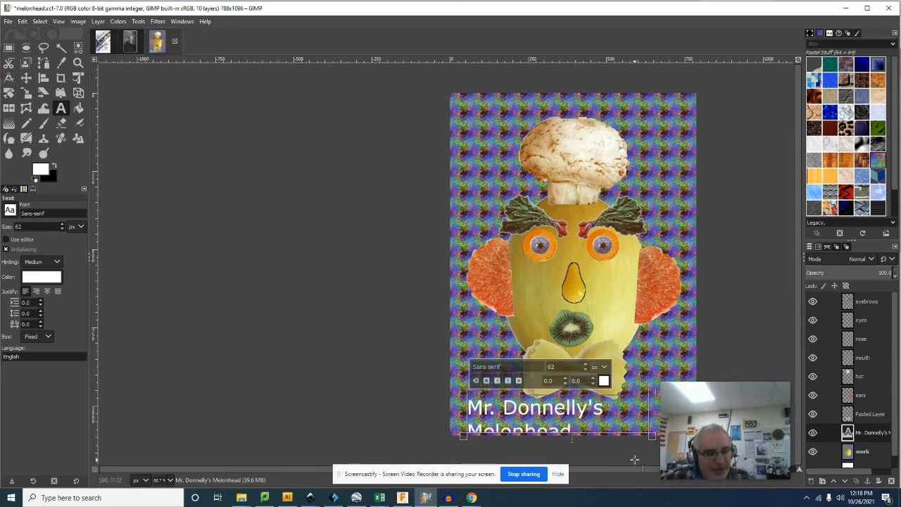
Reduce the whole caption's font size to 45 px so it fits on one line.
{"action": "key", "text": "ctrl+a"}
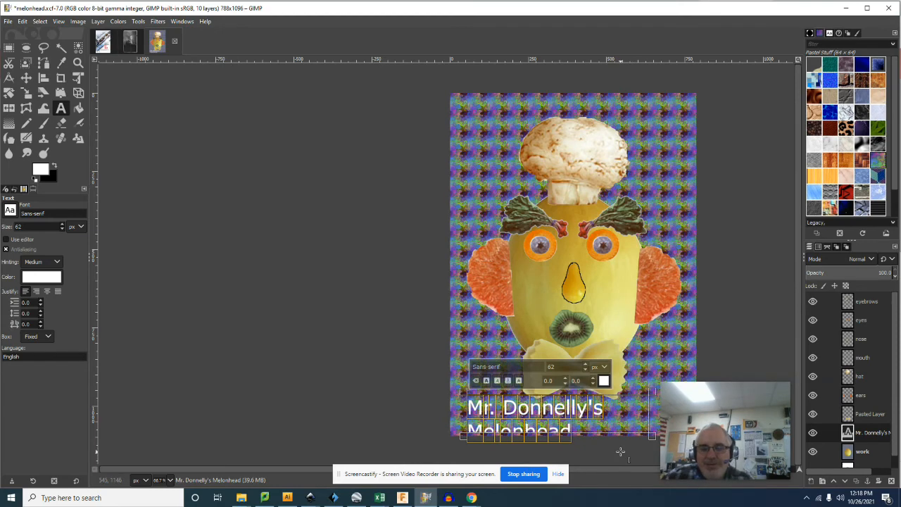
{"action": "scroll", "coordinate": [585, 370], "scroll_direction": "down", "scroll_amount": 9}
{"action": "scroll", "coordinate": [584, 371], "scroll_direction": "down", "scroll_amount": 9}
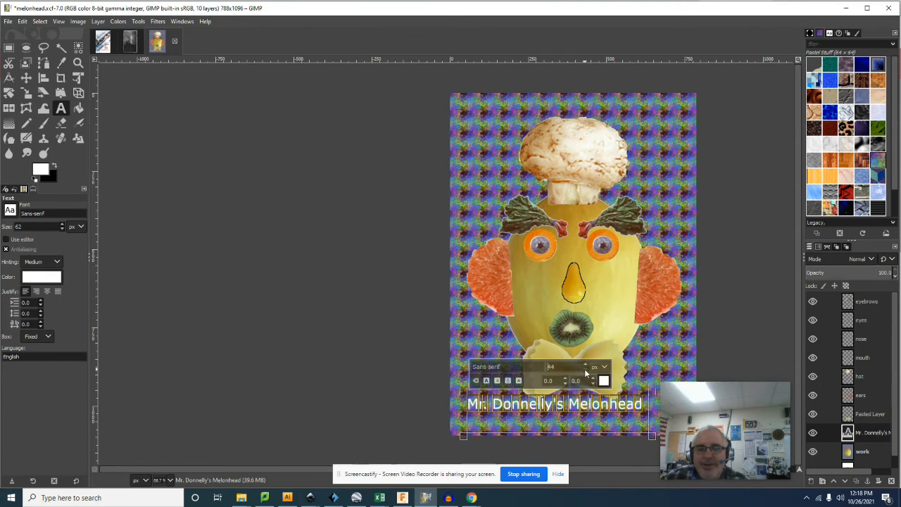
{"action": "scroll", "coordinate": [585, 369], "scroll_direction": "up", "scroll_amount": 1}
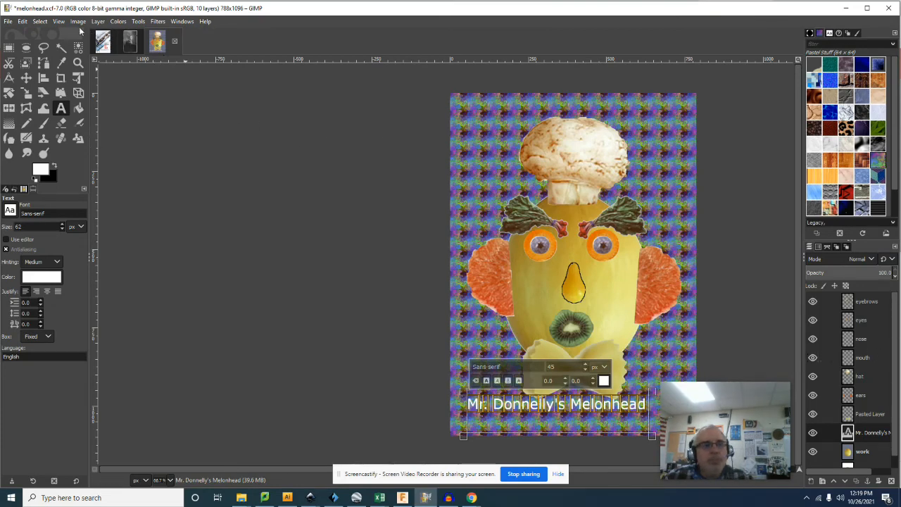
Move the caption text slightly right to centre it beneath the bow tie.
{"action": "left_click", "coordinate": [57, 22]}
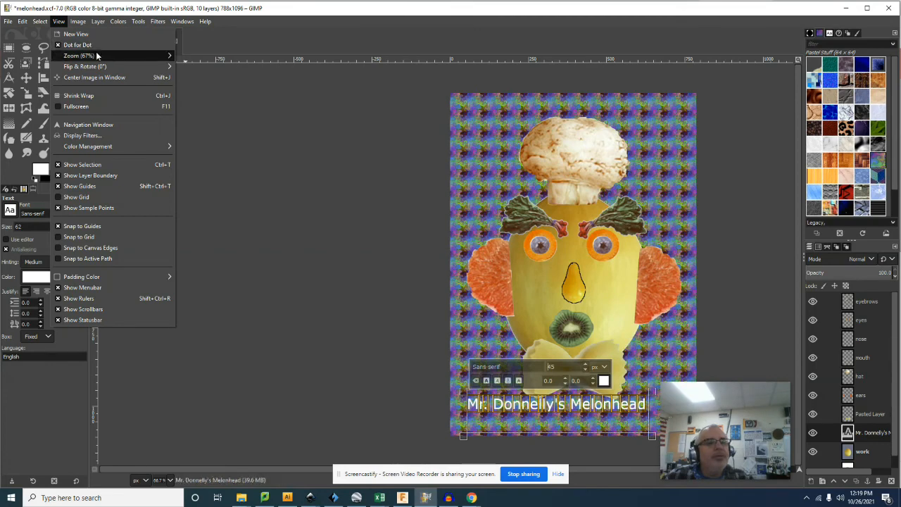
{"action": "mouse_move", "coordinate": [96, 56]}
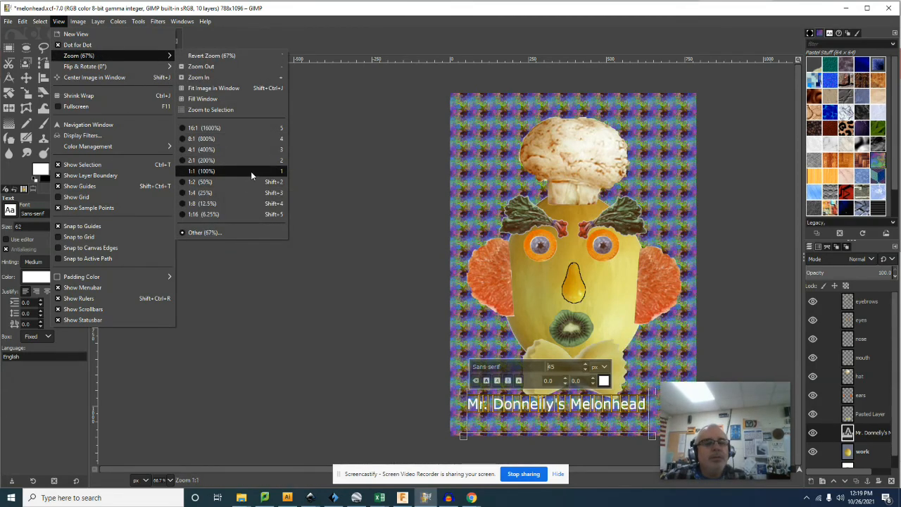
{"action": "left_click", "coordinate": [234, 90]}
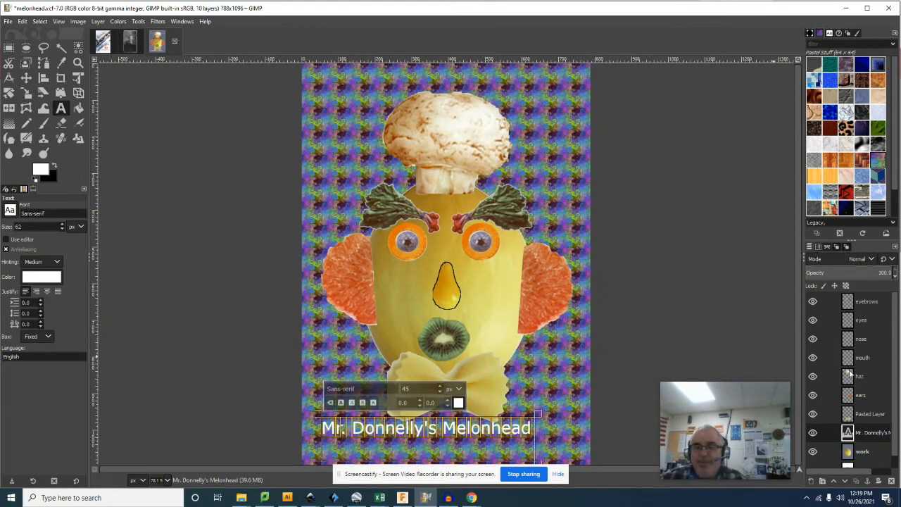
{"action": "left_click", "coordinate": [26, 77]}
{"action": "left_click_drag", "start_coordinate": [491, 437], "coordinate": [506, 438]}
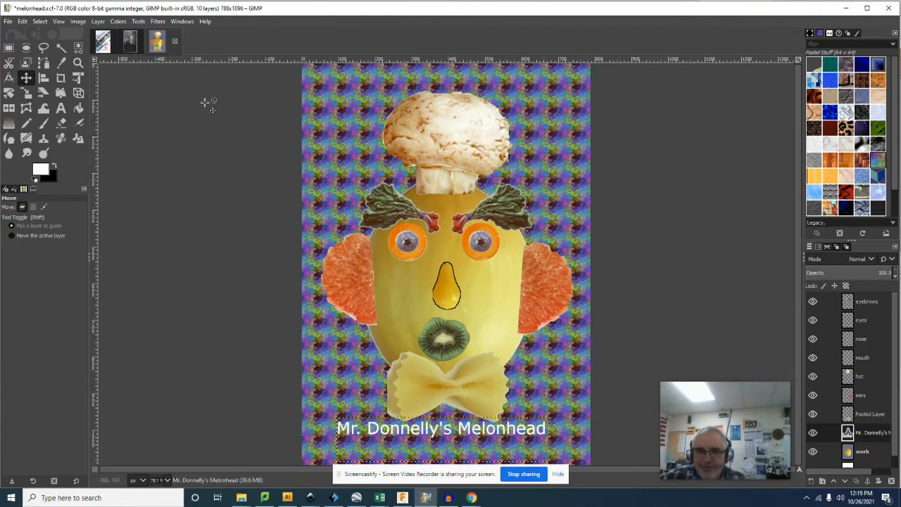
Save the melonhead.xcf project and start exporting the image as melonhead.png.
{"action": "left_click", "coordinate": [9, 23]}
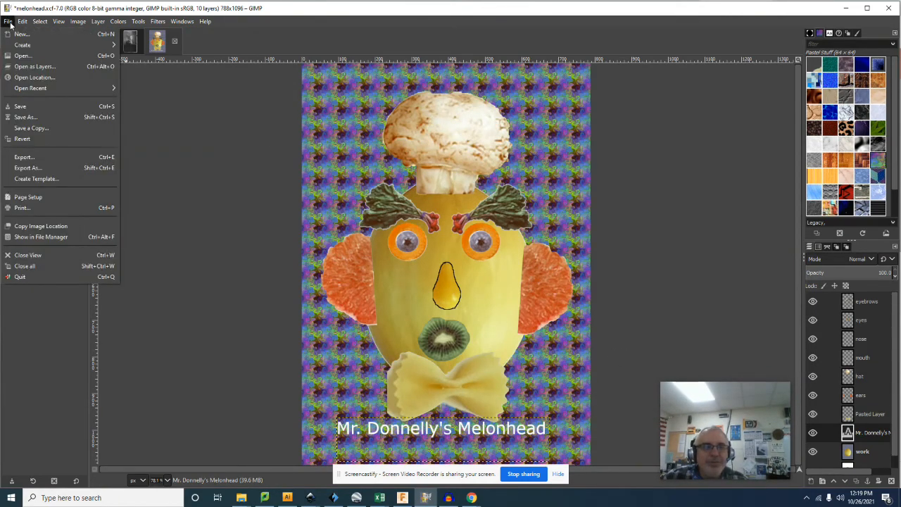
{"action": "left_click", "coordinate": [22, 107]}
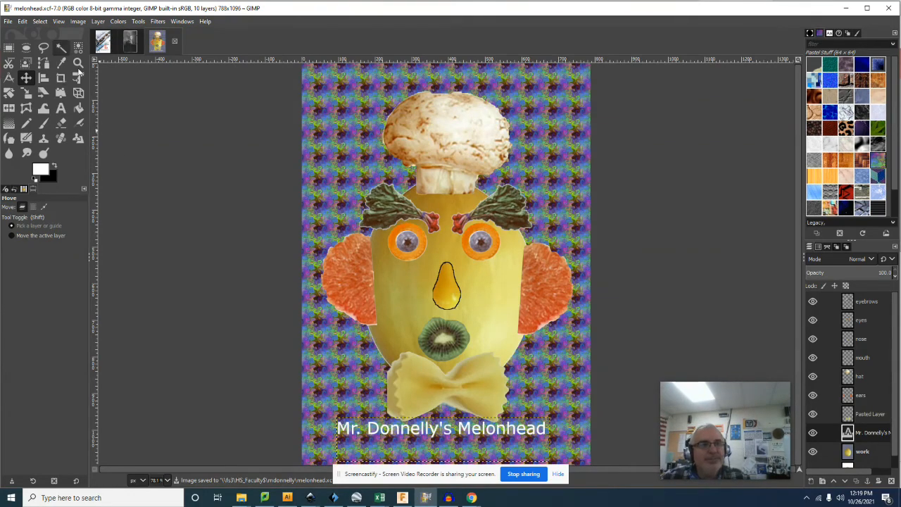
{"action": "left_click", "coordinate": [7, 21]}
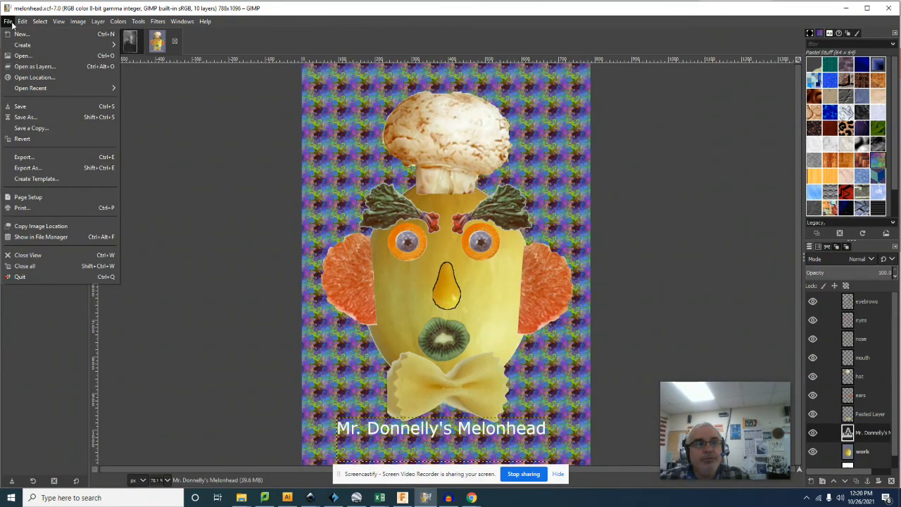
{"action": "left_click", "coordinate": [52, 158]}
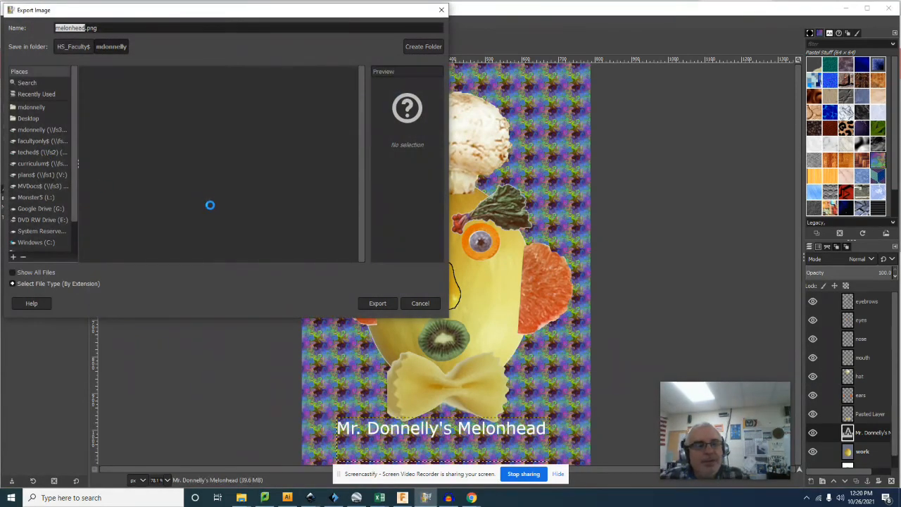